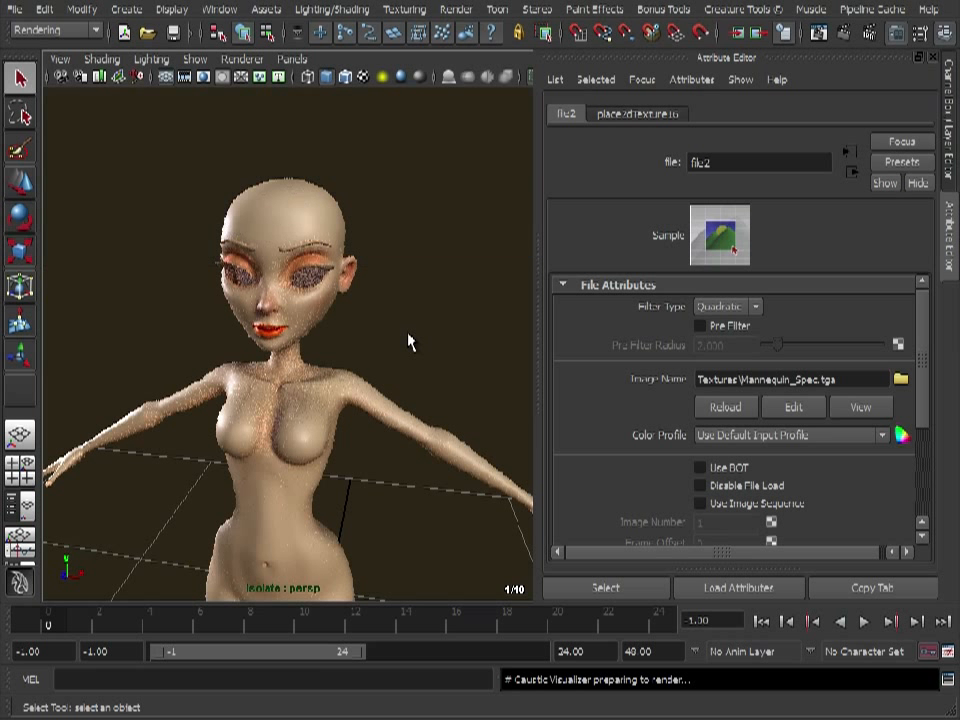
Set the skin Blinn's reflectivity to 0, eccentricity to about 0.58 and specular roll off to 0.410.
left_click_drag(336, 376, 424, 360, "alt")
left_click_drag(411, 486, 378, 397, "alt")
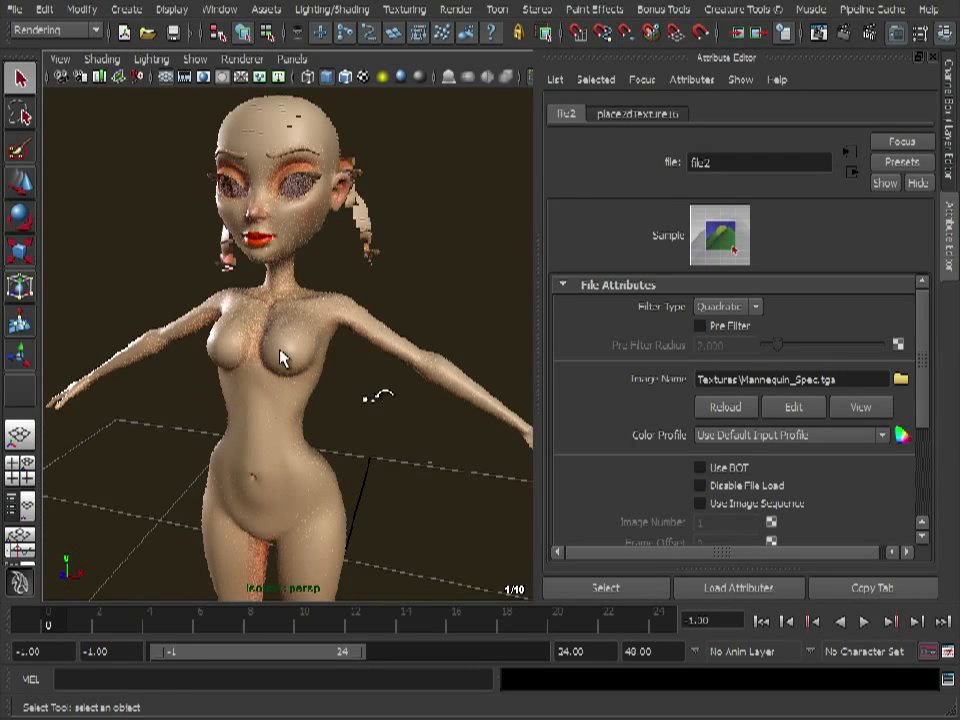
left_click(852, 172)
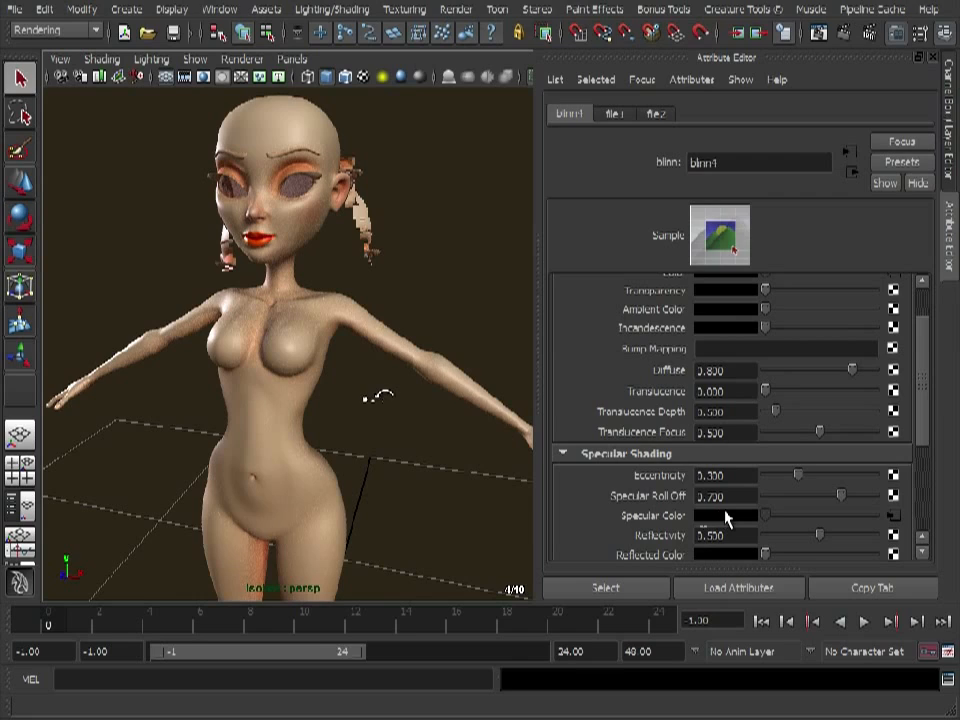
scroll(740, 480, "down", 3)
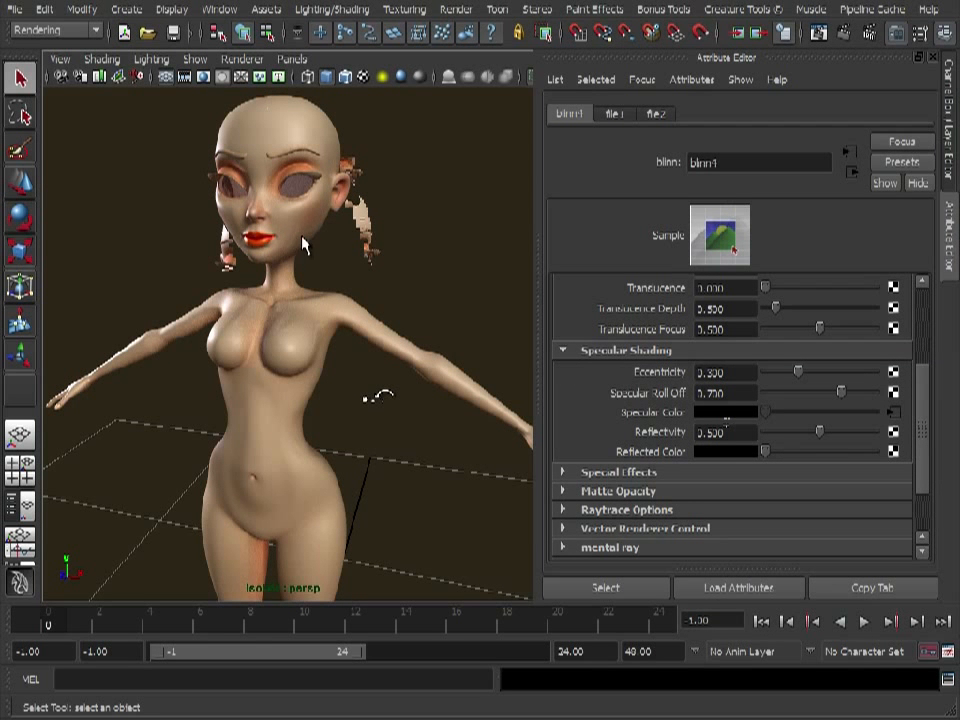
left_click_drag(818, 432, 754, 435)
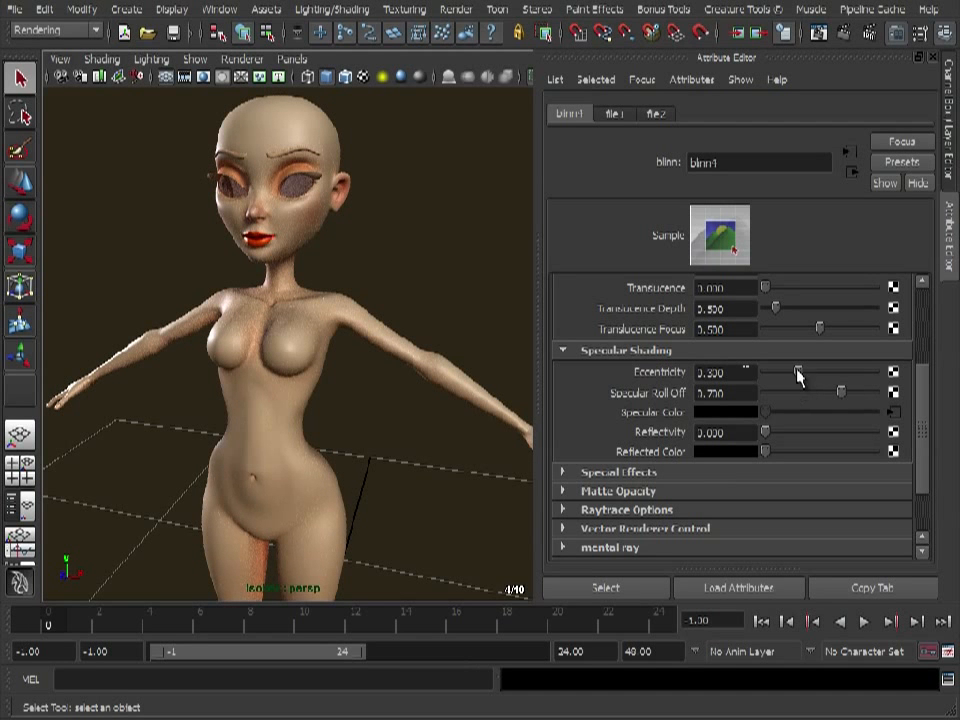
left_click_drag(800, 373, 827, 375)
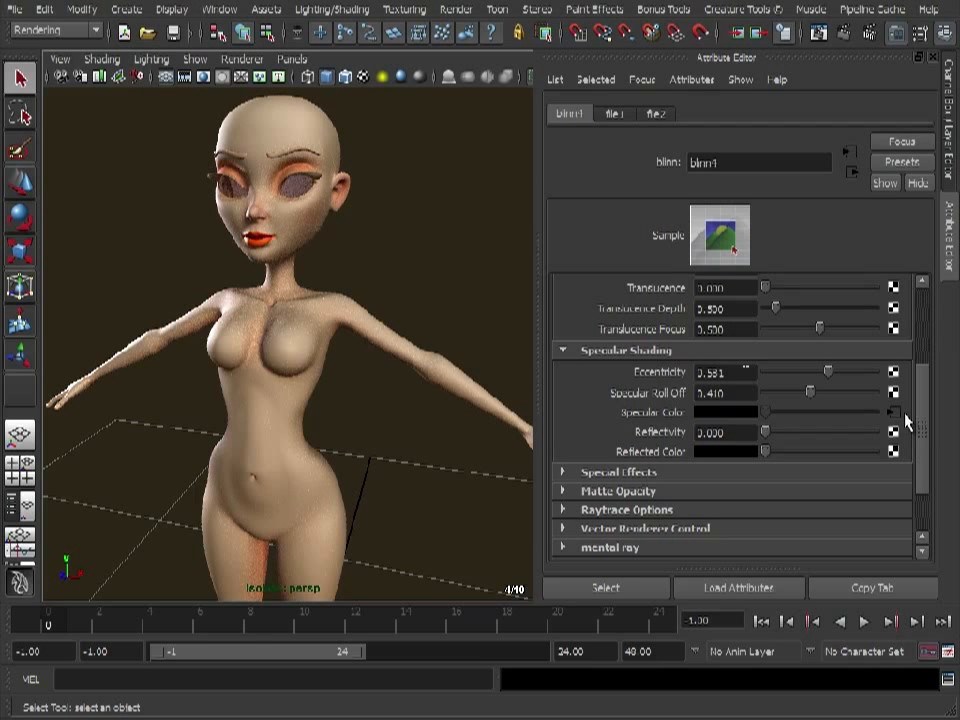
Give the skin Blinn's ambient color a very dark, slightly saturated warm tint.
scroll(707, 366, "up", 5)
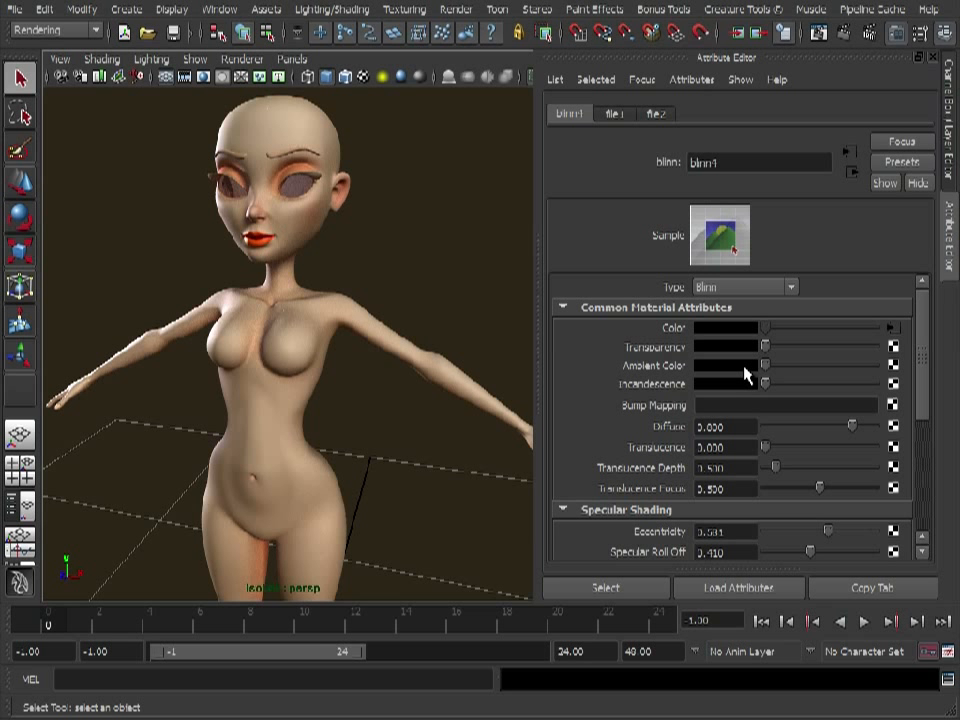
left_click(745, 374)
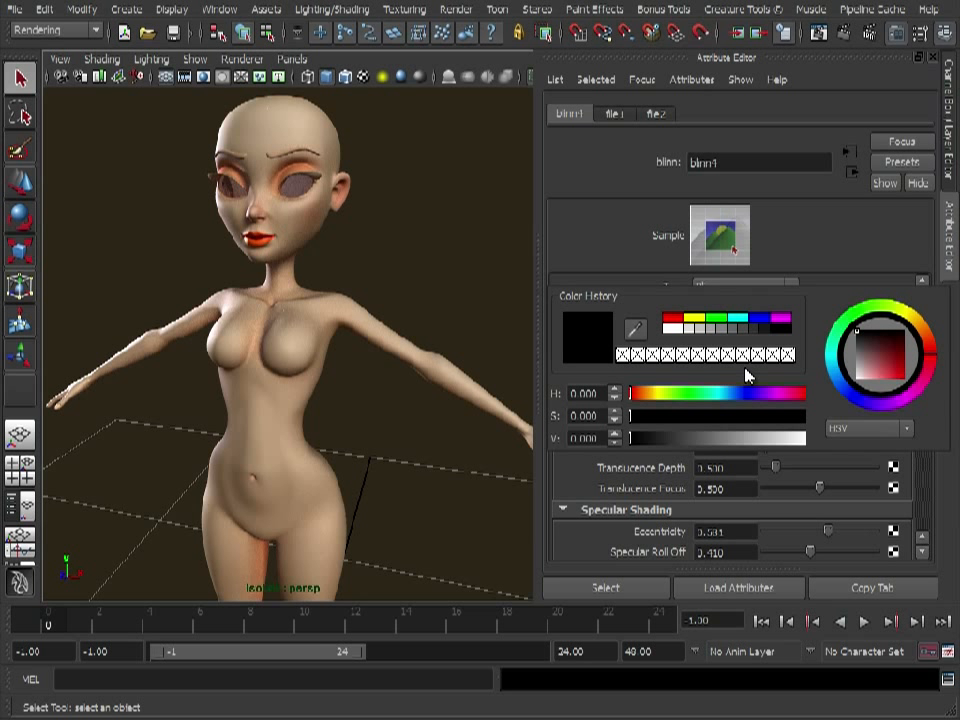
mouse_move(634, 416)
left_mouse_down()
mouse_move(656, 418)
mouse_move(643, 439)
mouse_move(748, 444)
mouse_move(636, 436)
mouse_move(648, 437)
left_mouse_up()
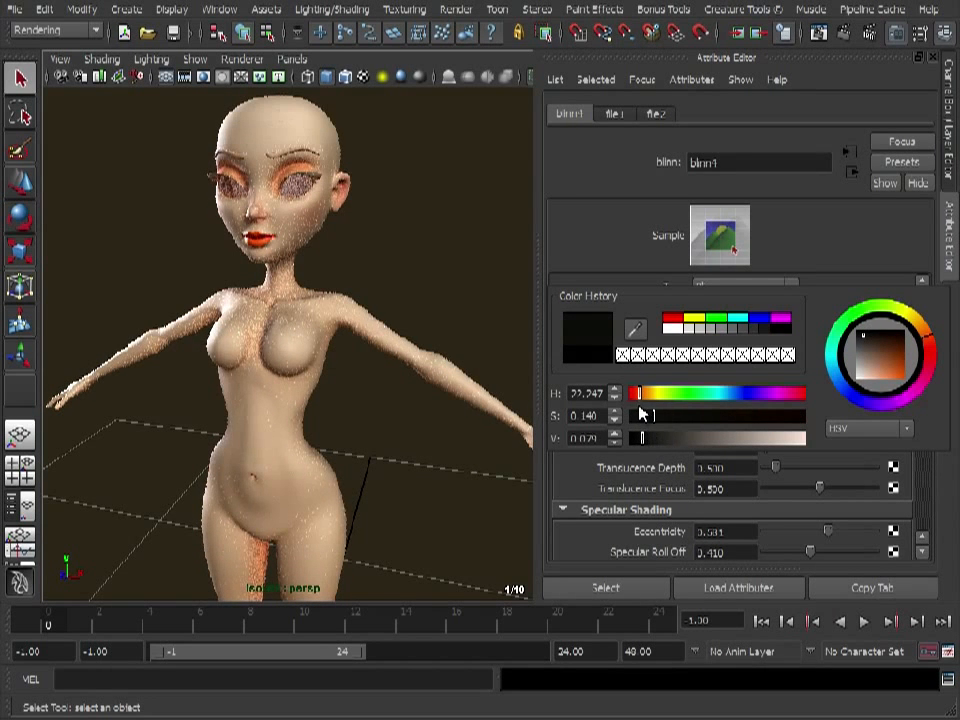
left_click_drag(641, 392, 655, 424)
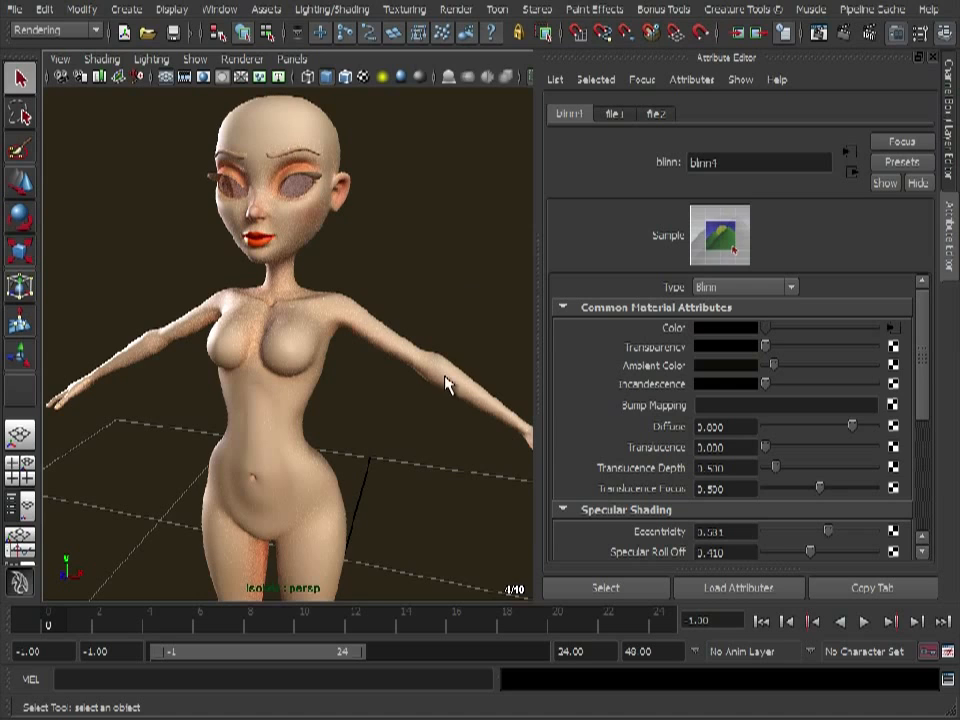
Deselect the material and inspect the shaded character from several angles, both full-length and close up.
left_click_drag(398, 432, 420, 437, "alt")
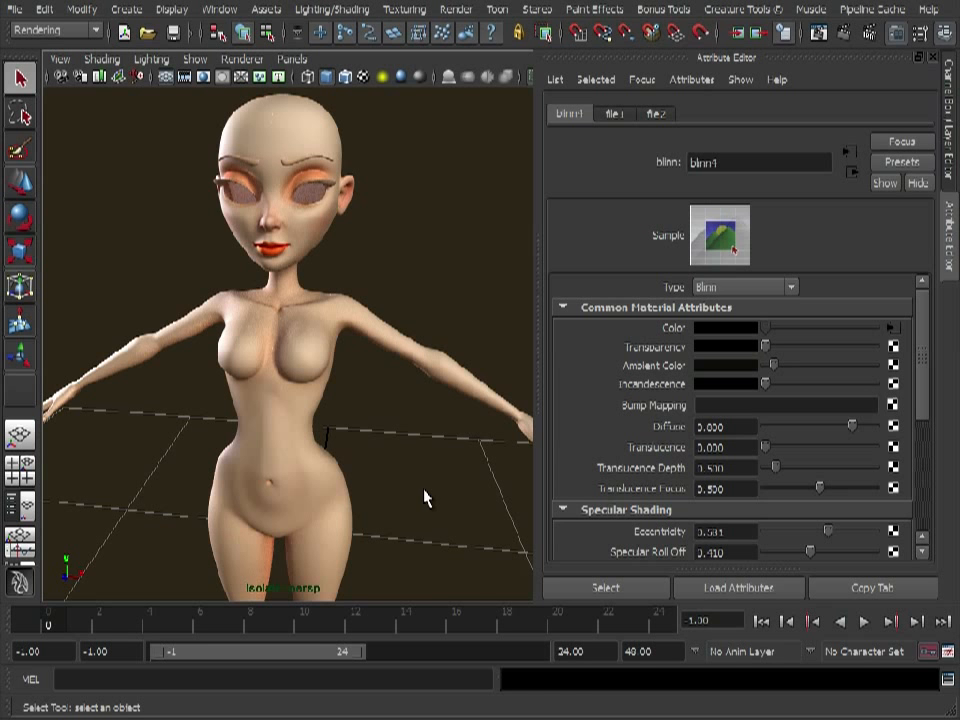
left_click(416, 276)
left_click_drag(416, 420, 365, 435, "alt")
right_click_drag(365, 435, 203, 414, "alt")
middle_click_drag(312, 400, 336, 356, "alt")
left_click_drag(368, 384, 403, 370, "alt")
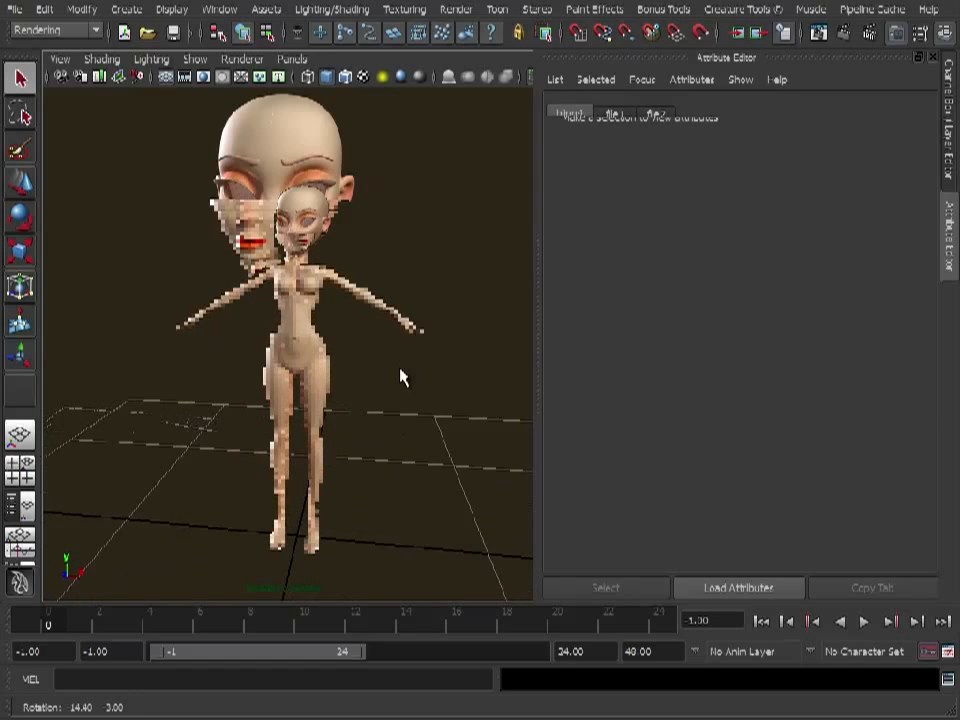
middle_click_drag(380, 345, 359, 377, "alt")
right_click_drag(336, 373, 425, 365, "alt")
middle_click_drag(347, 338, 363, 405, "alt")
right_click_drag(360, 388, 420, 400, "alt")
left_click_drag(413, 396, 368, 390, "alt")
right_click_drag(368, 390, 408, 380, "alt")
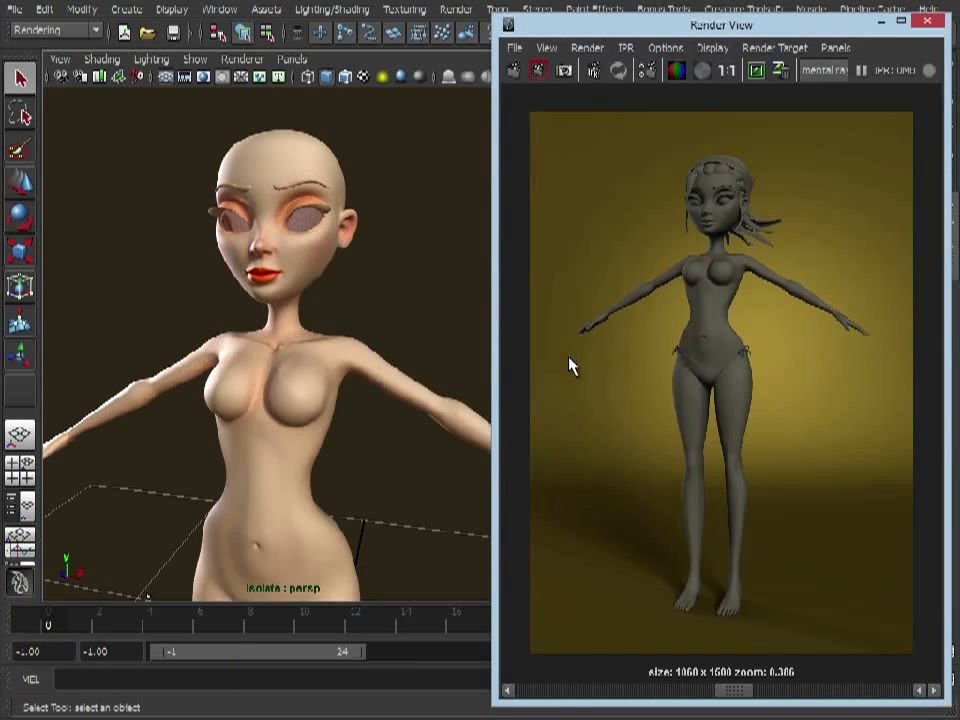
Compare the grey render with the textured one in the Render View, then minimize it.
left_click_drag(737, 697, 707, 699)
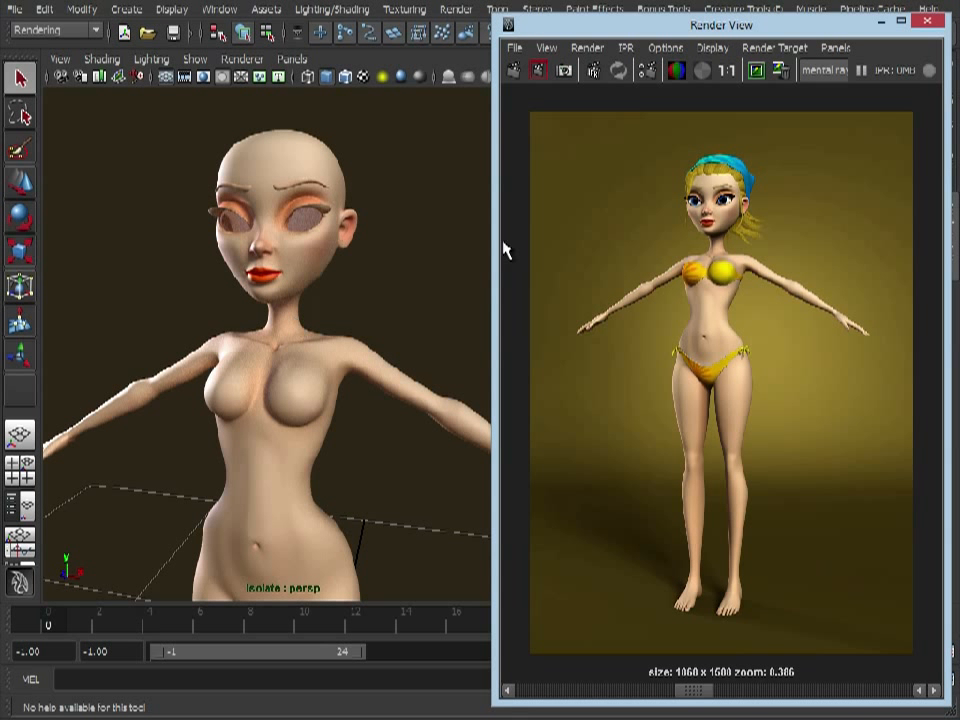
left_click(880, 21)
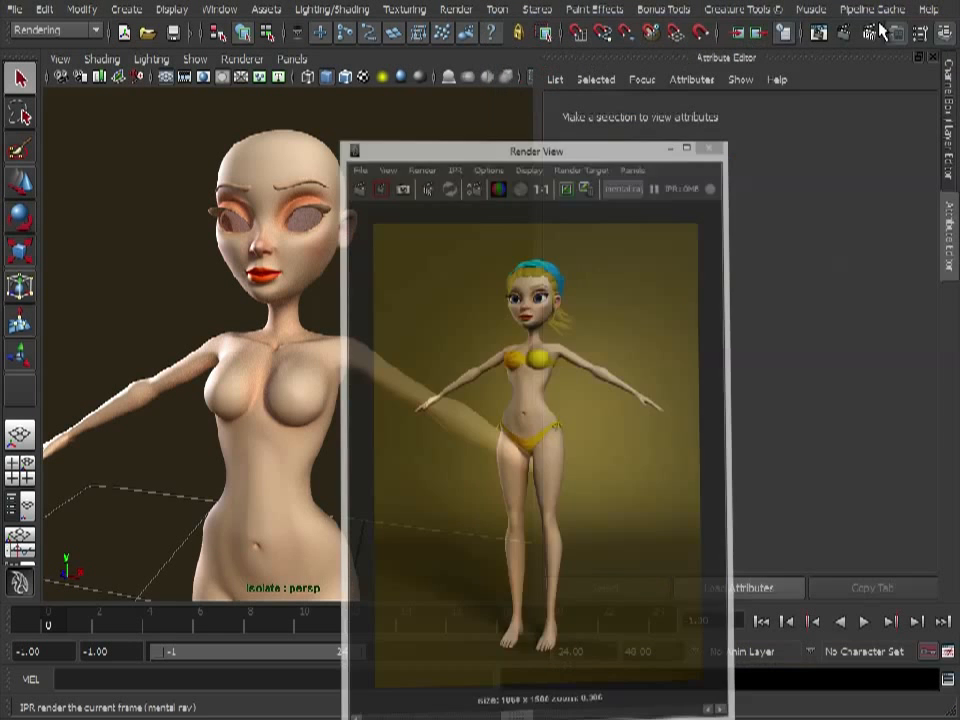
middle_click_drag(392, 446, 339, 377, "alt")
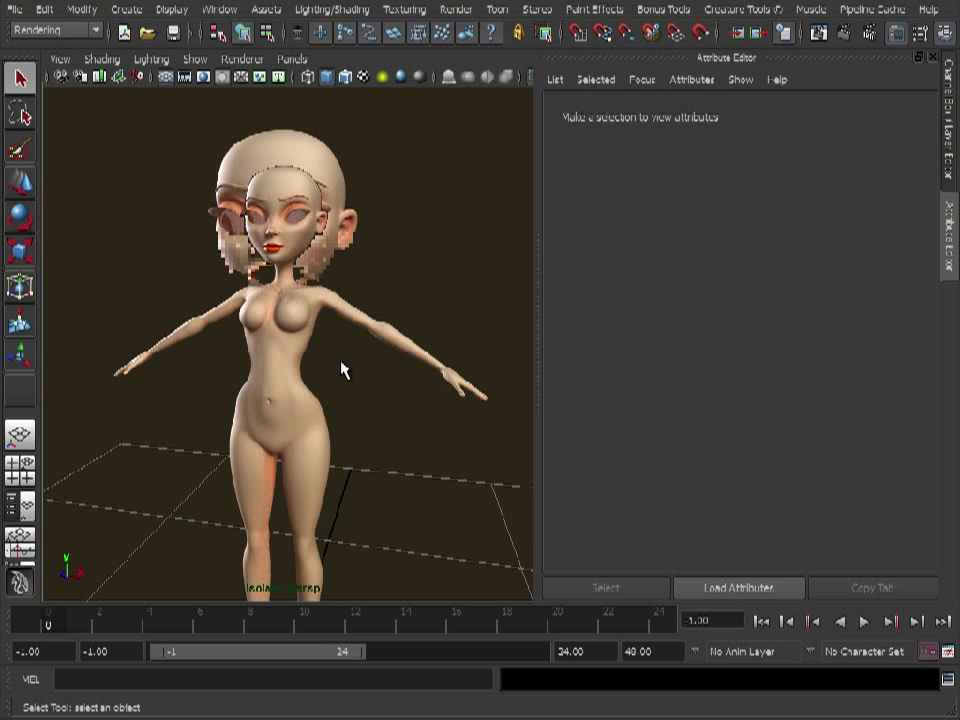
Open the Hypershade and graph the blinn4 shading network with its file textures and shading group.
left_click(945, 112)
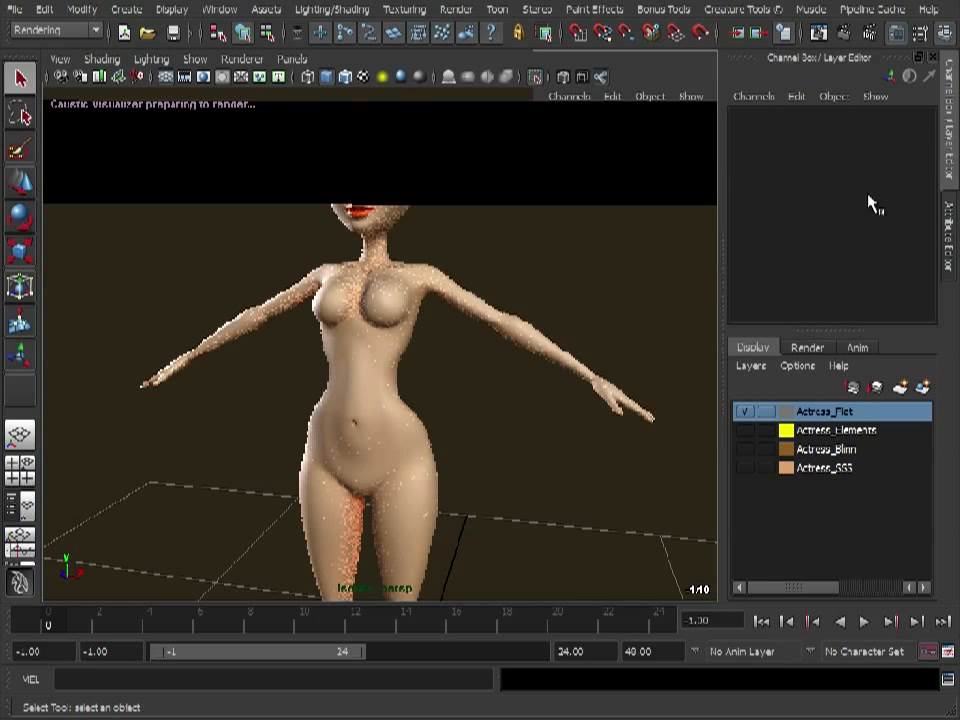
left_click_drag(551, 238, 427, 284, "alt")
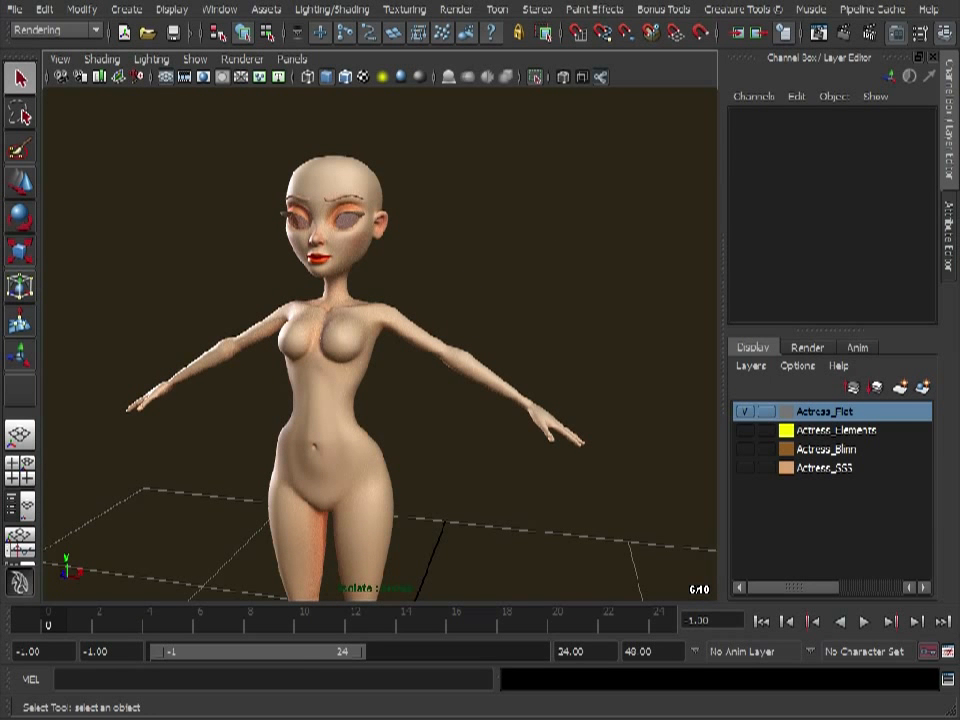
left_click_drag(640, 2, 720, 51)
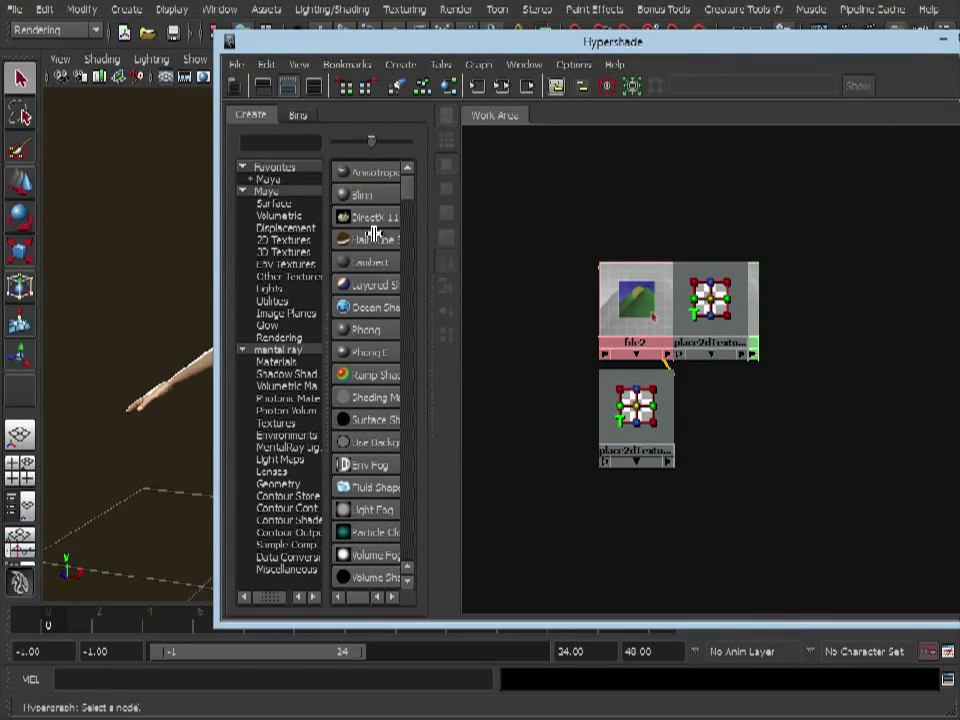
left_click_drag(212, 285, 452, 285)
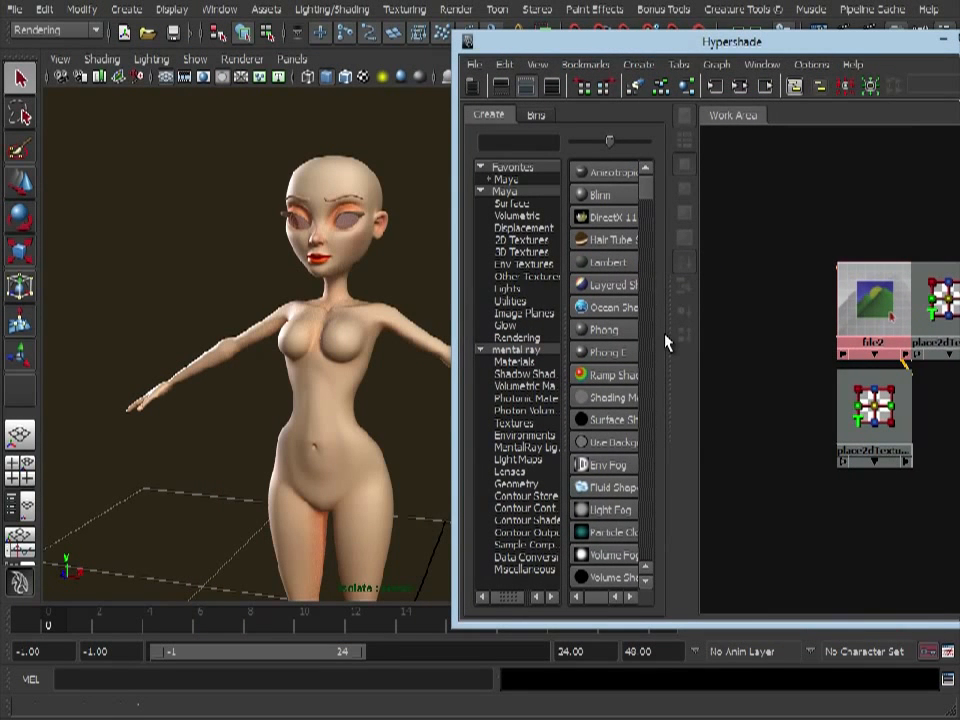
left_click_drag(671, 332, 735, 332)
scroll(850, 330, "down", 2)
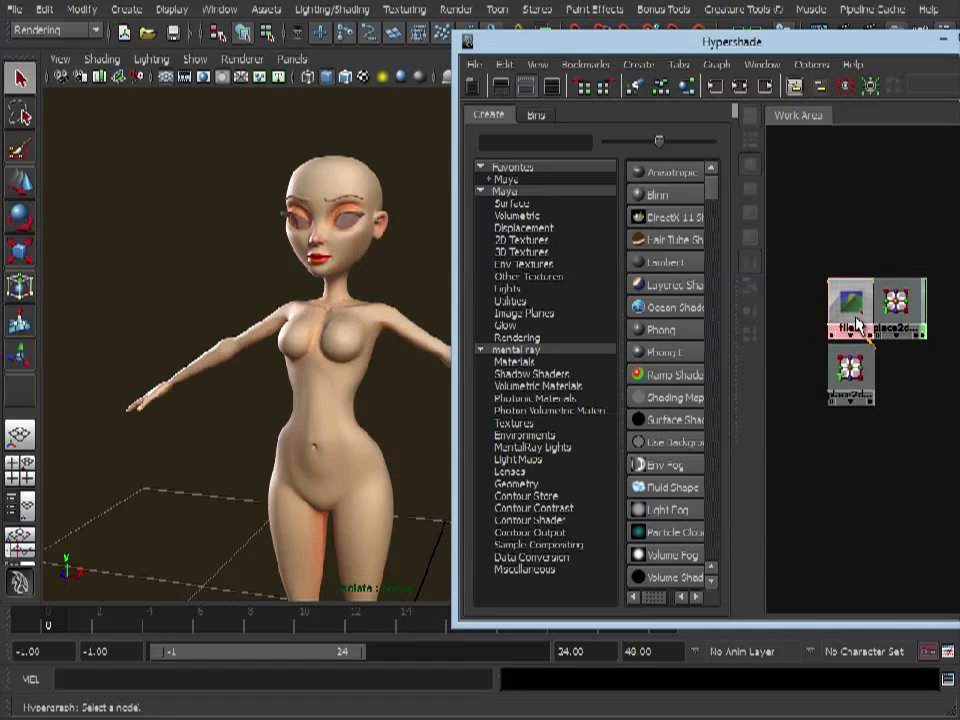
scroll(938, 283, "up", 2)
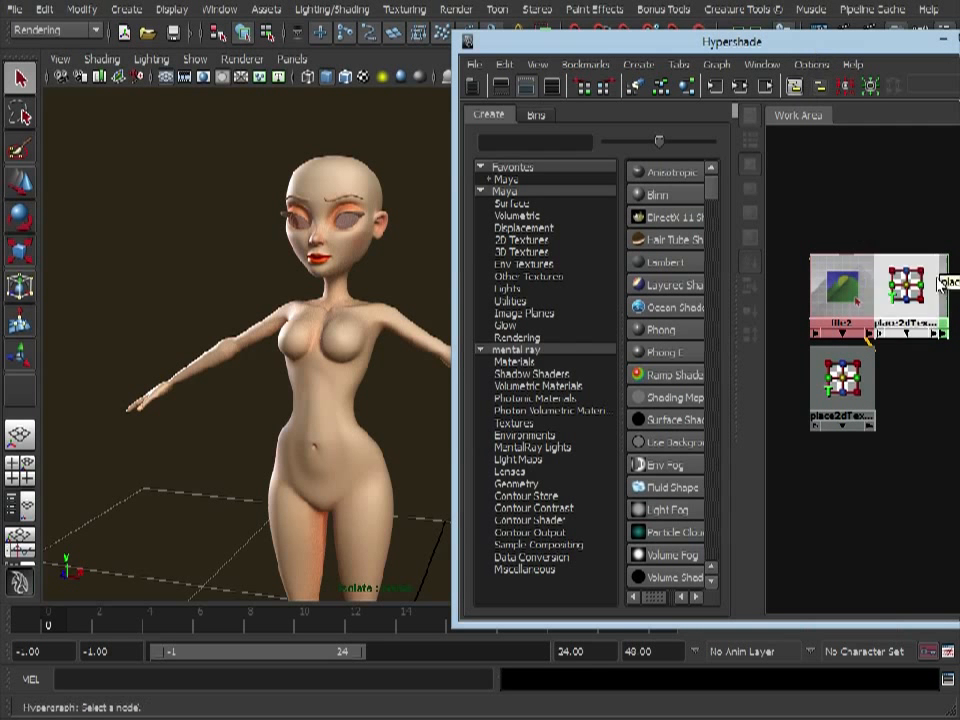
left_click_drag(938, 283, 958, 462)
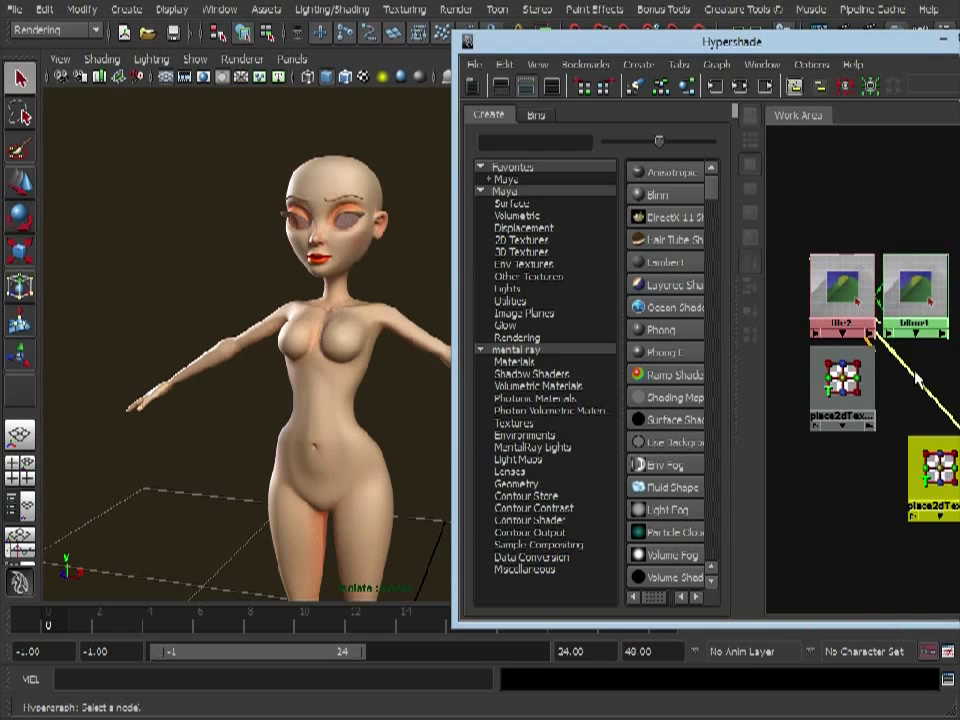
left_click(713, 86)
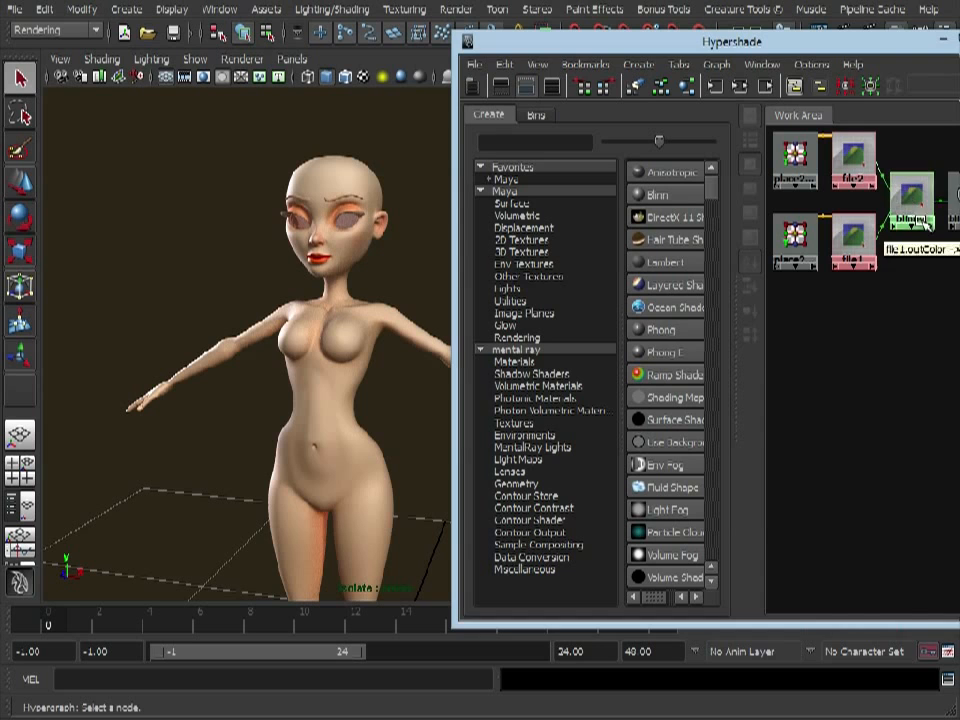
Create a Ramp 2D texture and place it in the empty area below the blinn4 network.
left_click_drag(676, 37, 605, 46)
middle_click_drag(260, 381, 83, 356, "alt")
scroll(81, 356, "down", 3)
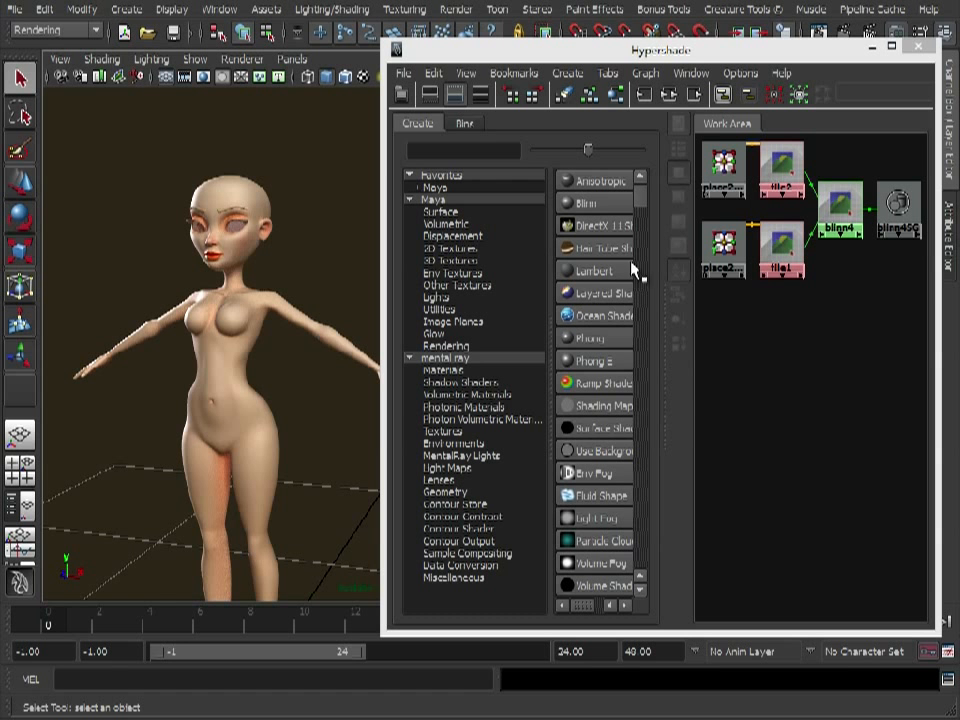
left_click_drag(638, 208, 640, 234)
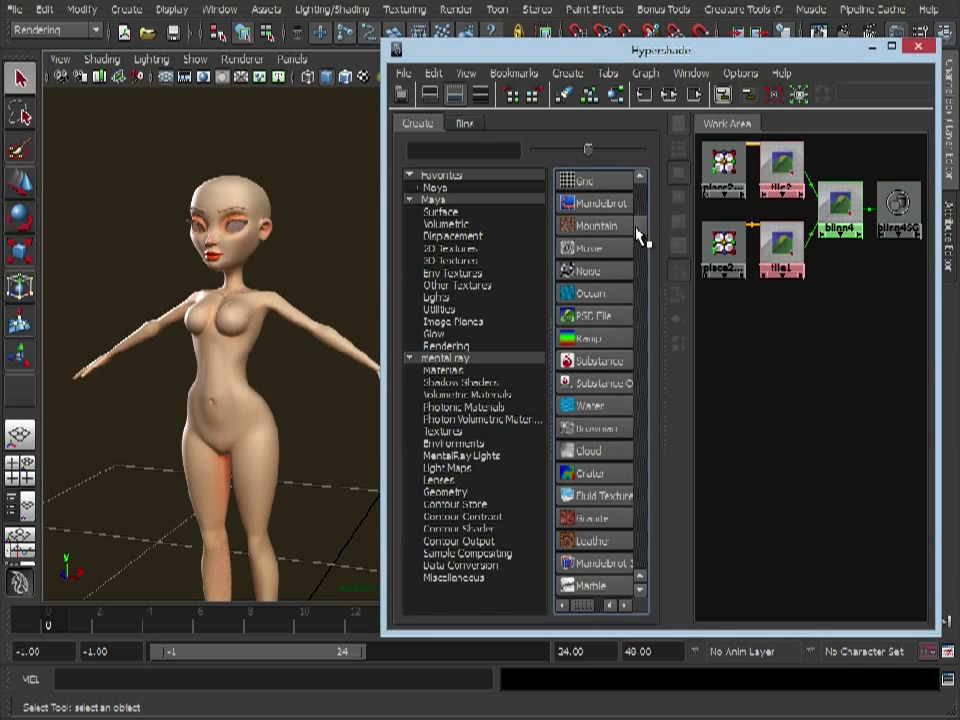
left_click(453, 250)
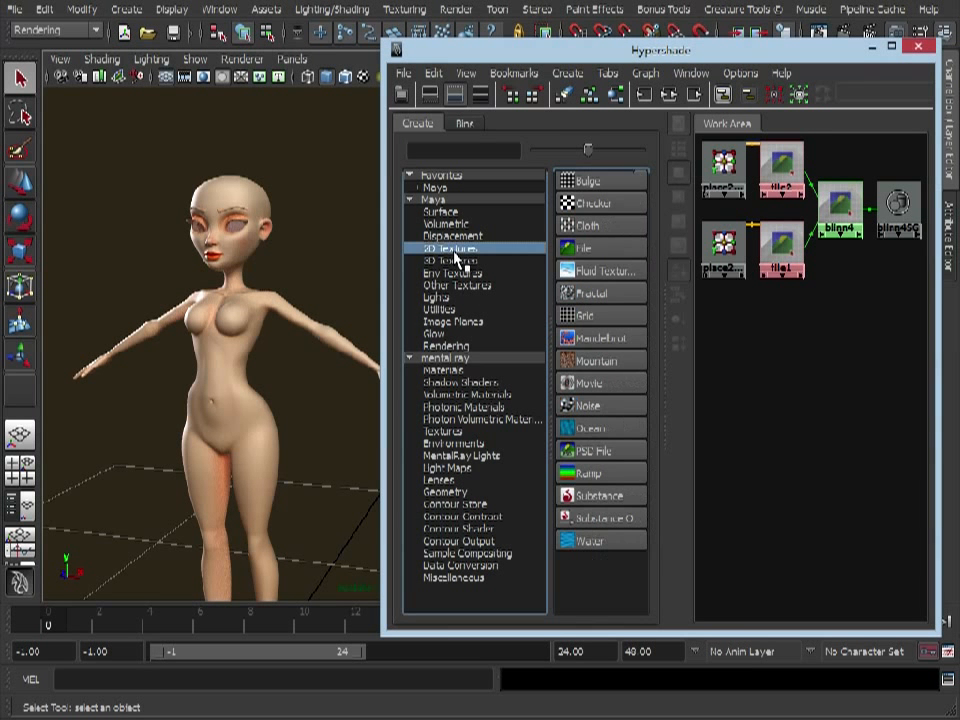
left_click(601, 478)
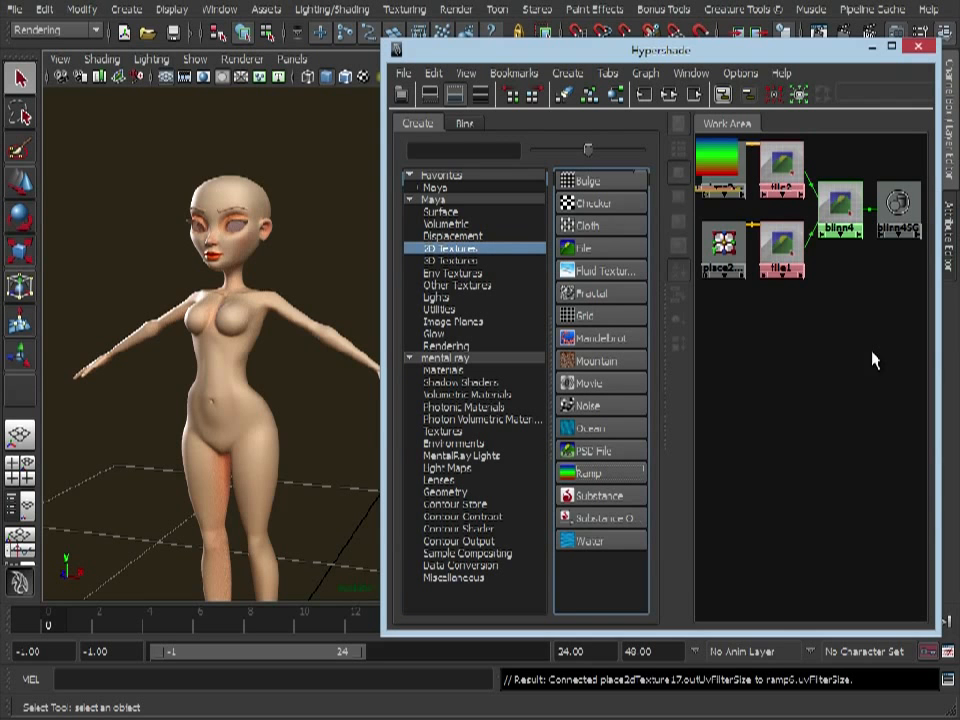
left_click_drag(776, 163, 785, 403)
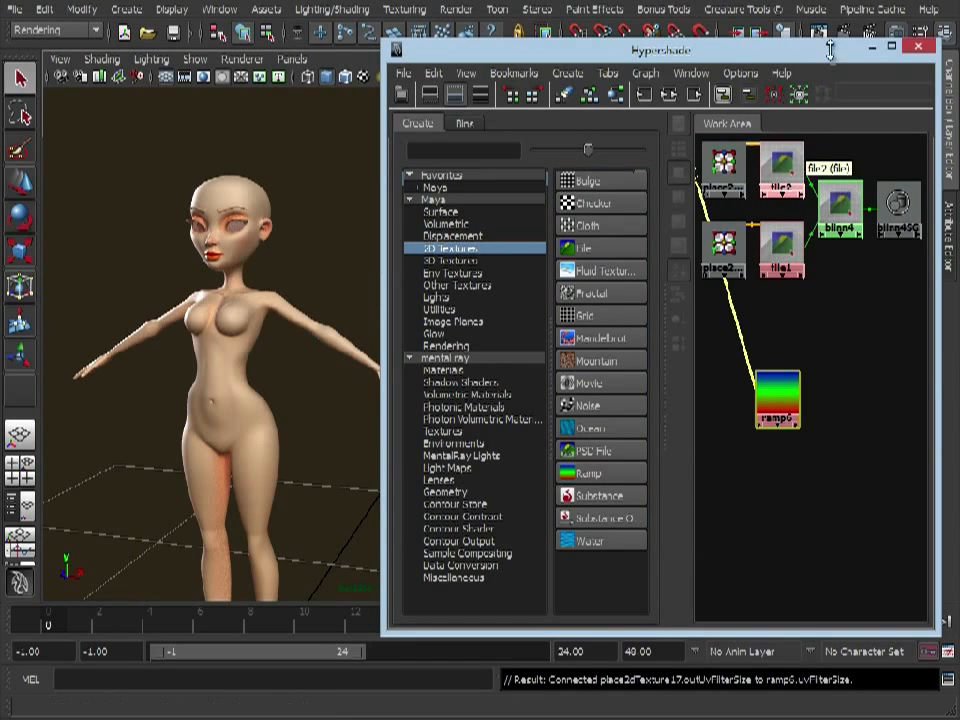
Remove the green middle color from the new ramp and set its type to U Ramp.
left_click_drag(624, 45, 306, 46)
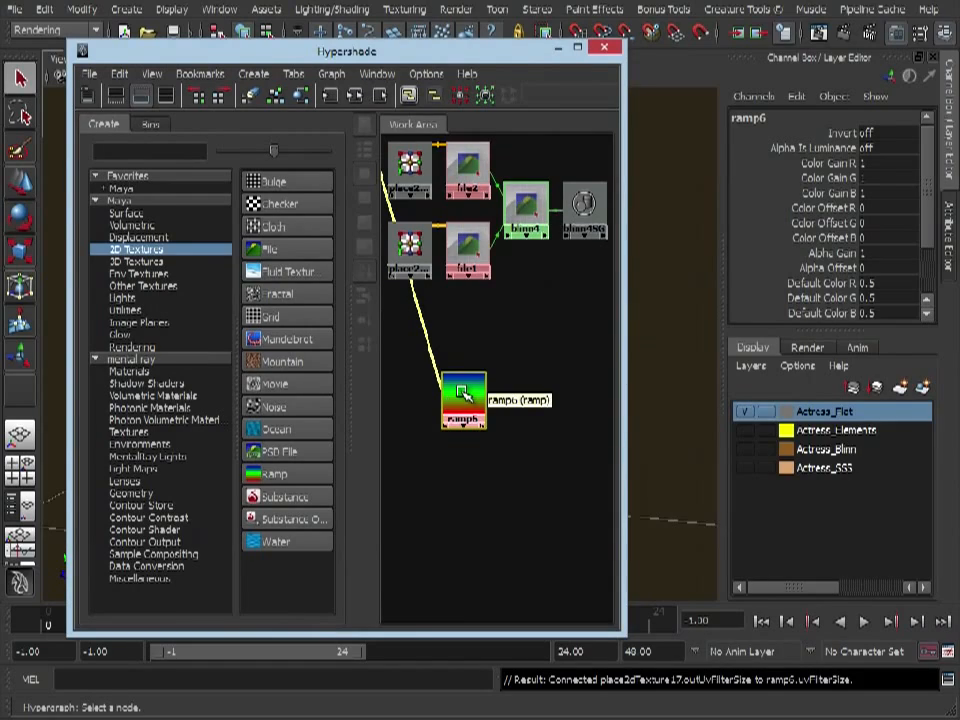
double_click(455, 397)
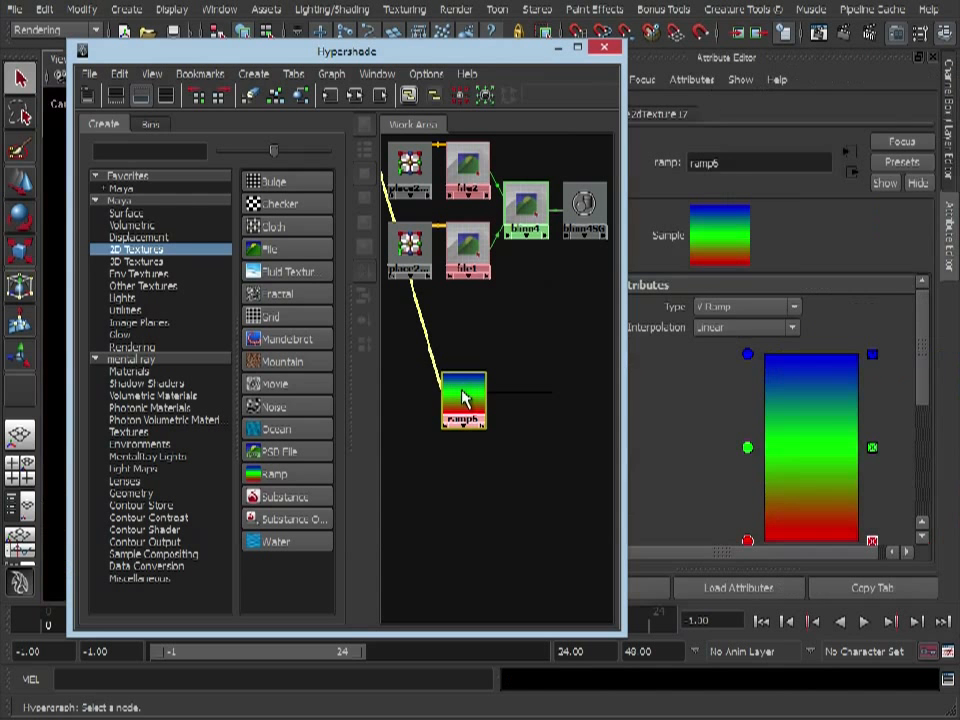
left_click(872, 448)
left_click(742, 309)
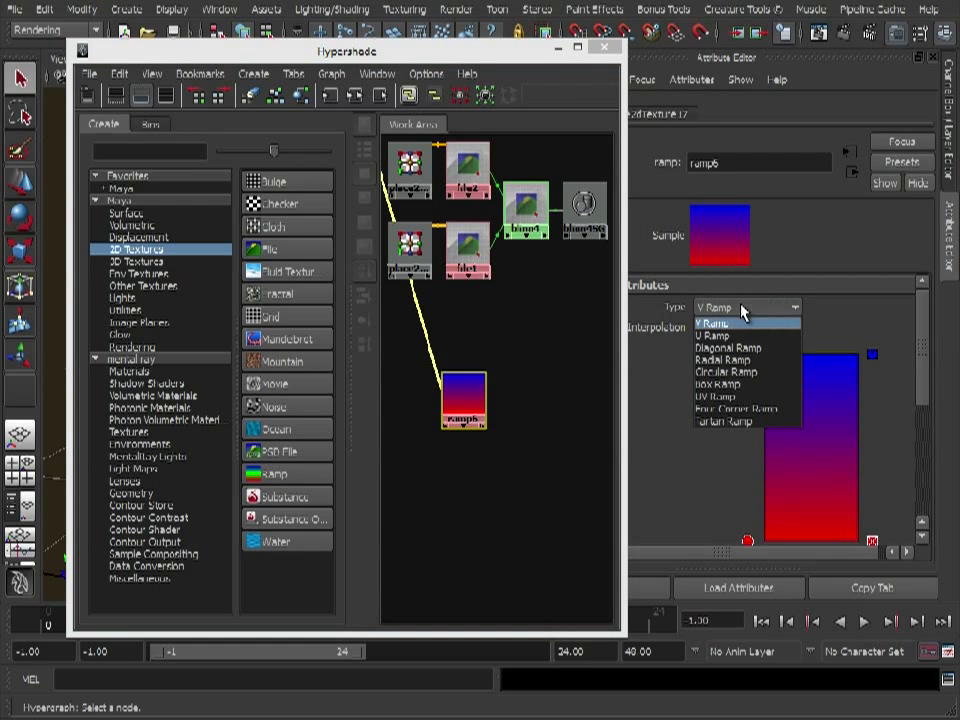
left_click(731, 339)
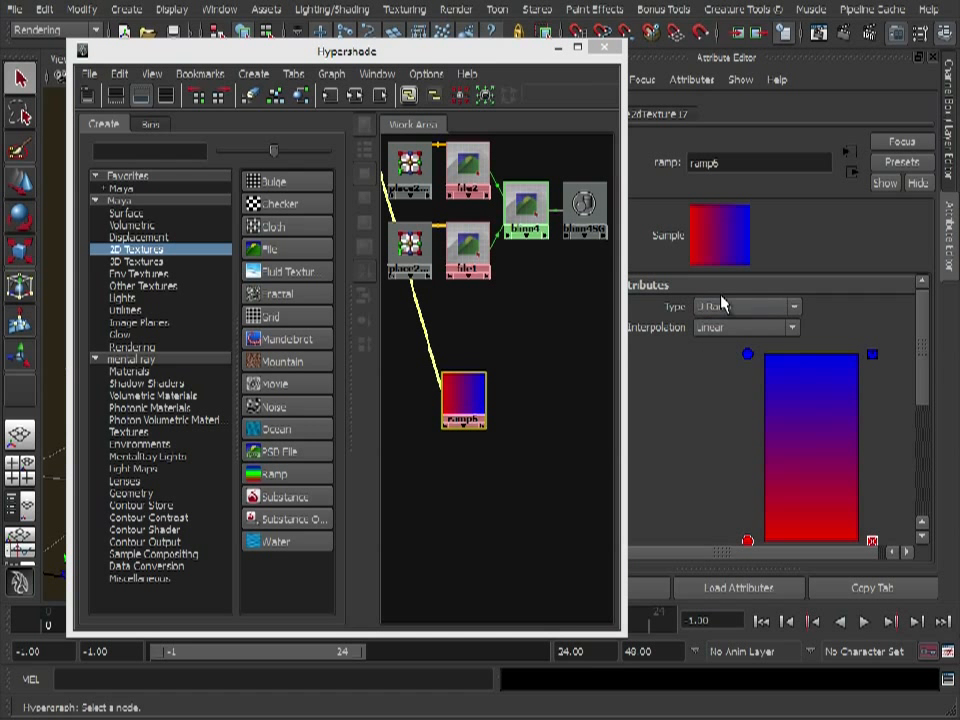
Set the ramp's blue color entry to position 1.000 and change its color to black.
left_click_drag(924, 353, 921, 390)
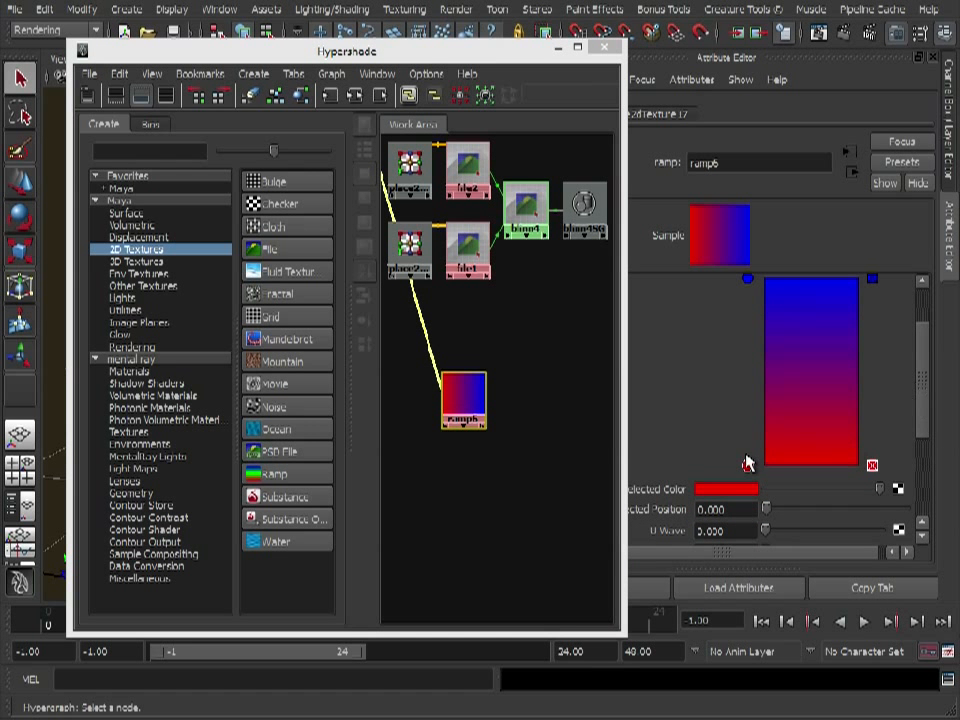
left_click(747, 281)
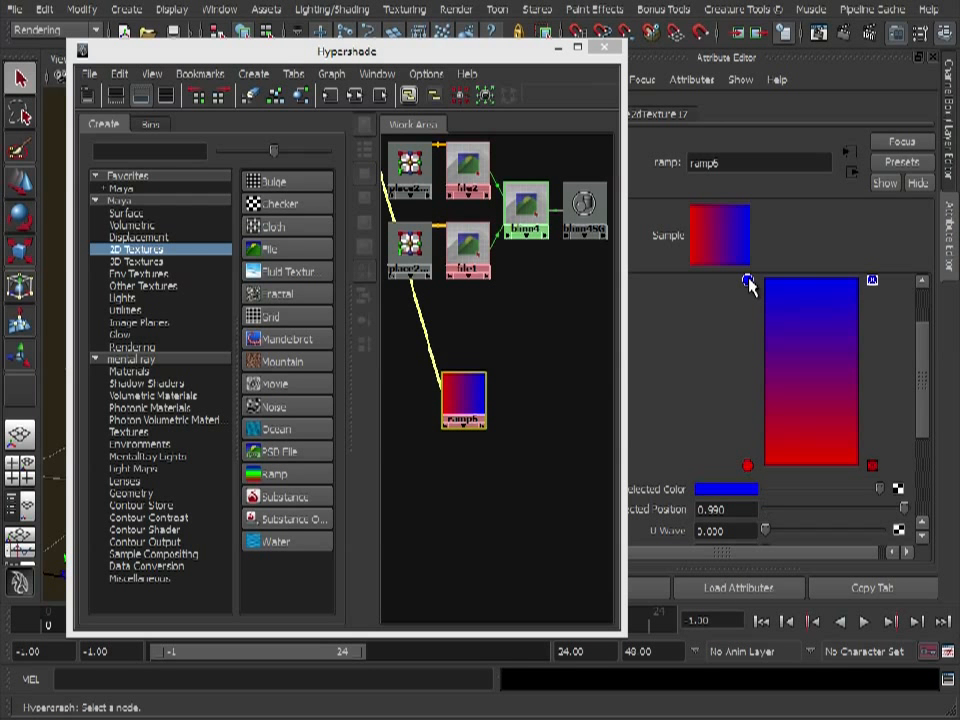
left_click_drag(747, 282, 748, 276)
left_click_drag(877, 490, 752, 494)
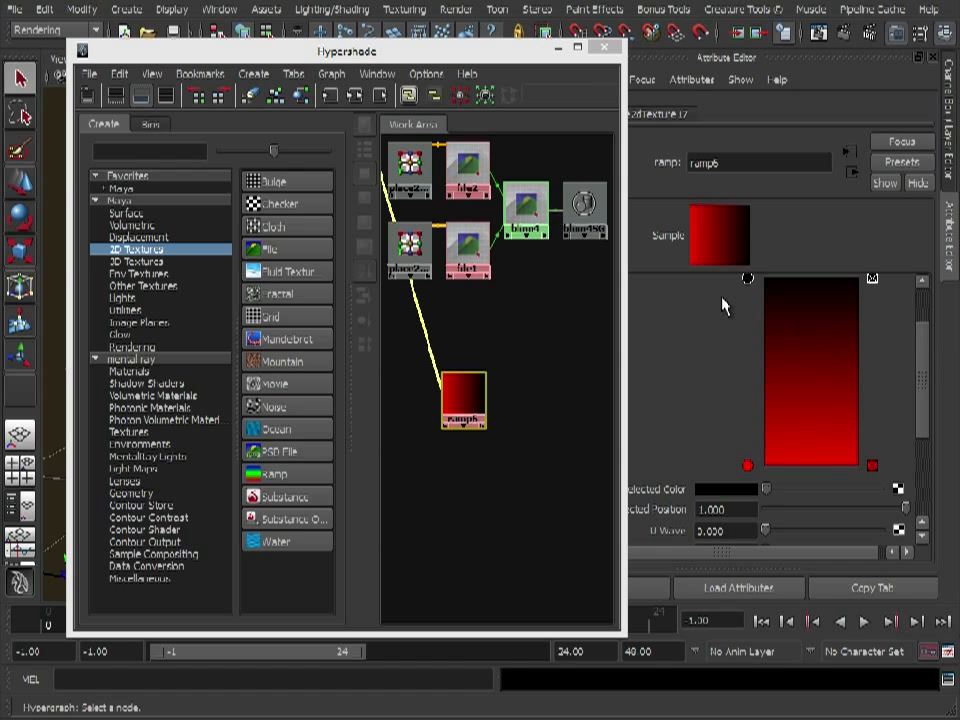
Move the ramp's black color entry to position 0.500 and connect the ramp to the incandescence of blinn4.
left_click_drag(746, 281, 746, 375)
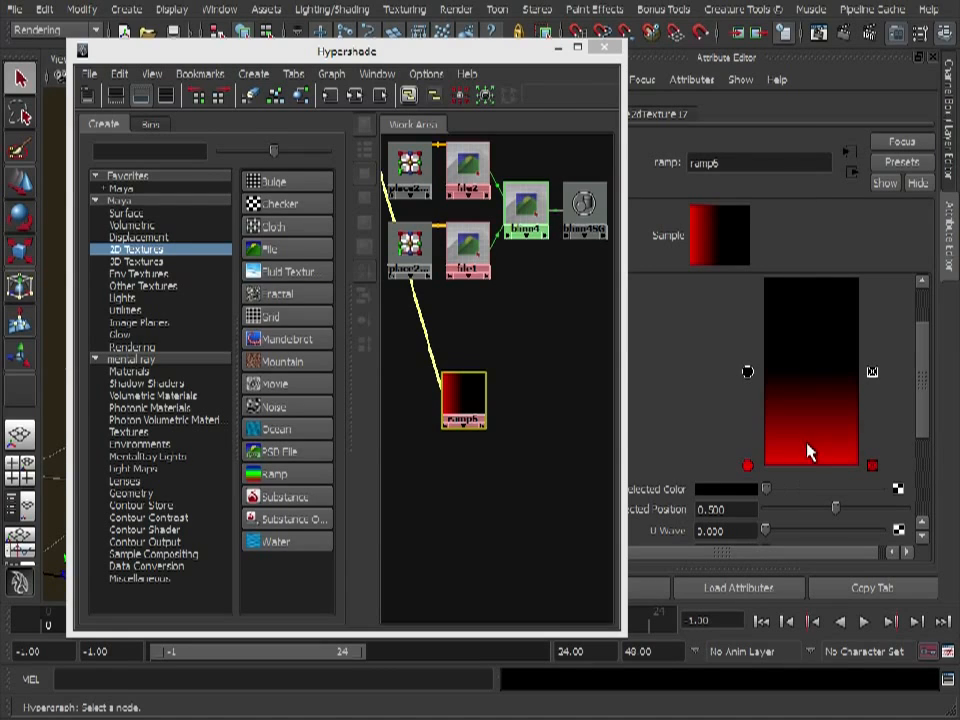
left_click_drag(544, 56, 699, 68)
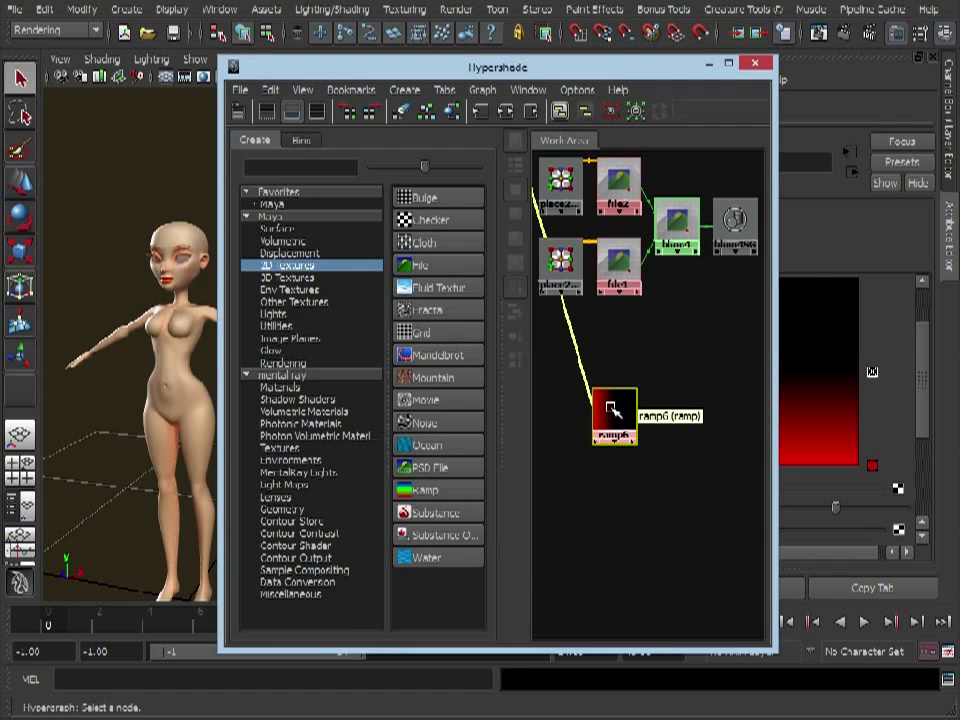
left_click(684, 212)
left_click_drag(634, 70, 513, 66)
middle_click_drag(493, 399, 670, 390)
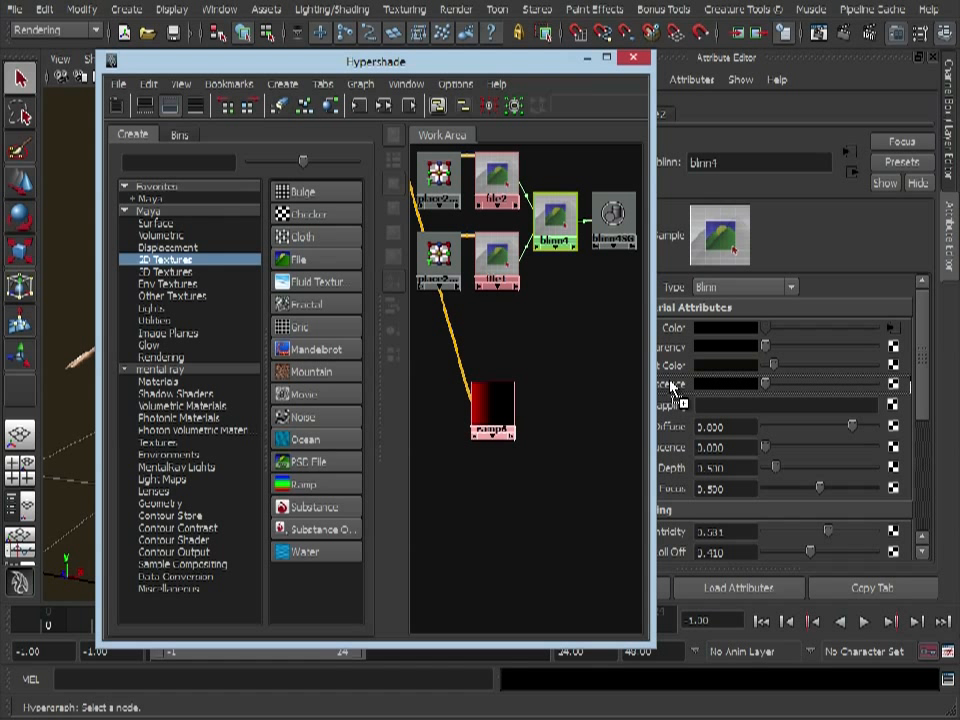
middle_click_drag(675, 388, 676, 385)
left_click_drag(558, 74, 835, 66)
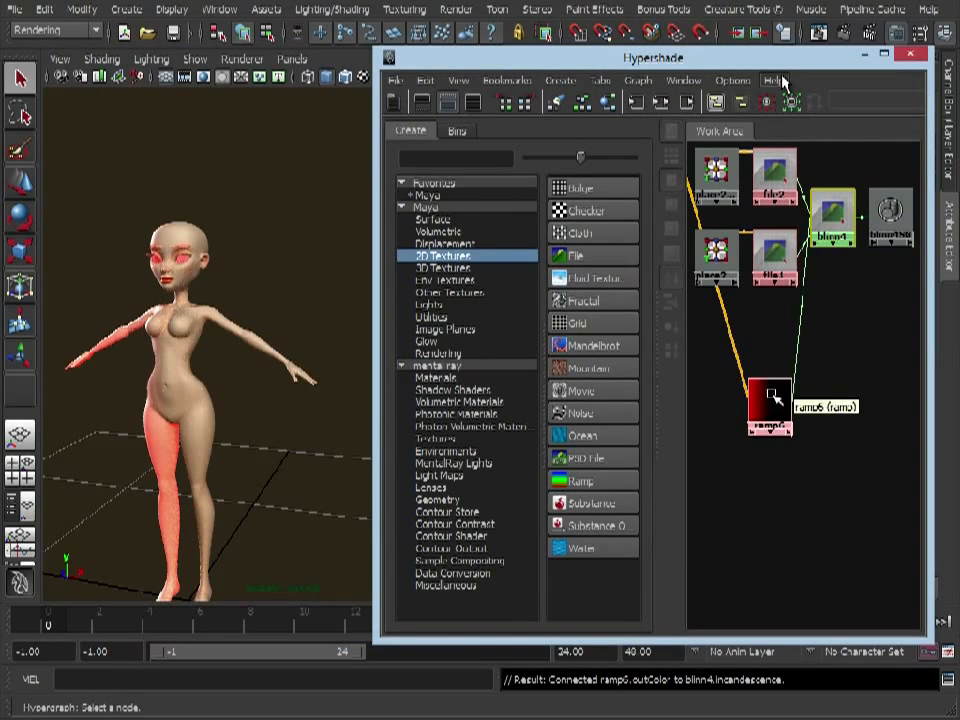
left_click_drag(811, 64, 779, 66)
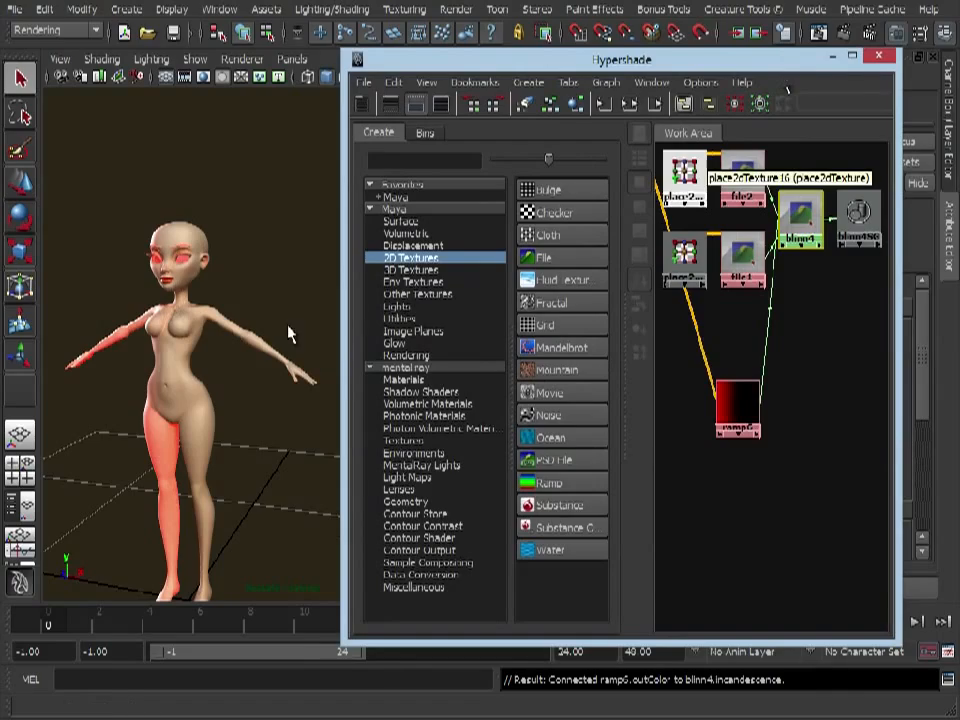
left_click_drag(197, 333, 150, 447, "alt")
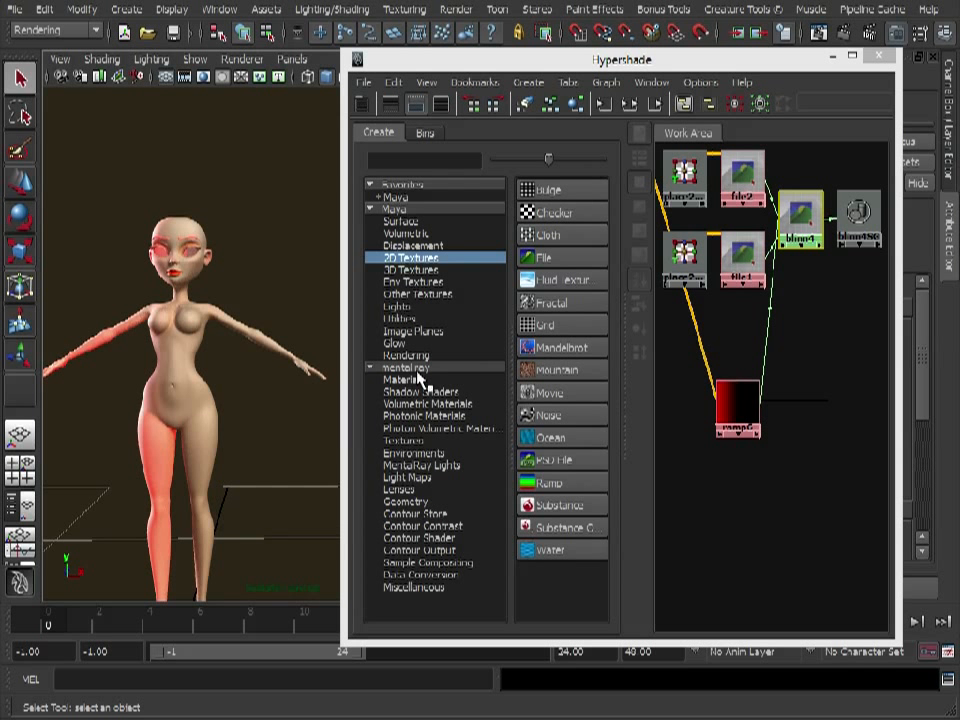
Create a Sampler Info utility node and place it below the ramp in the shading network.
left_click(403, 319)
left_click_drag(621, 315, 656, 300)
scroll(643, 300, "down", 5)
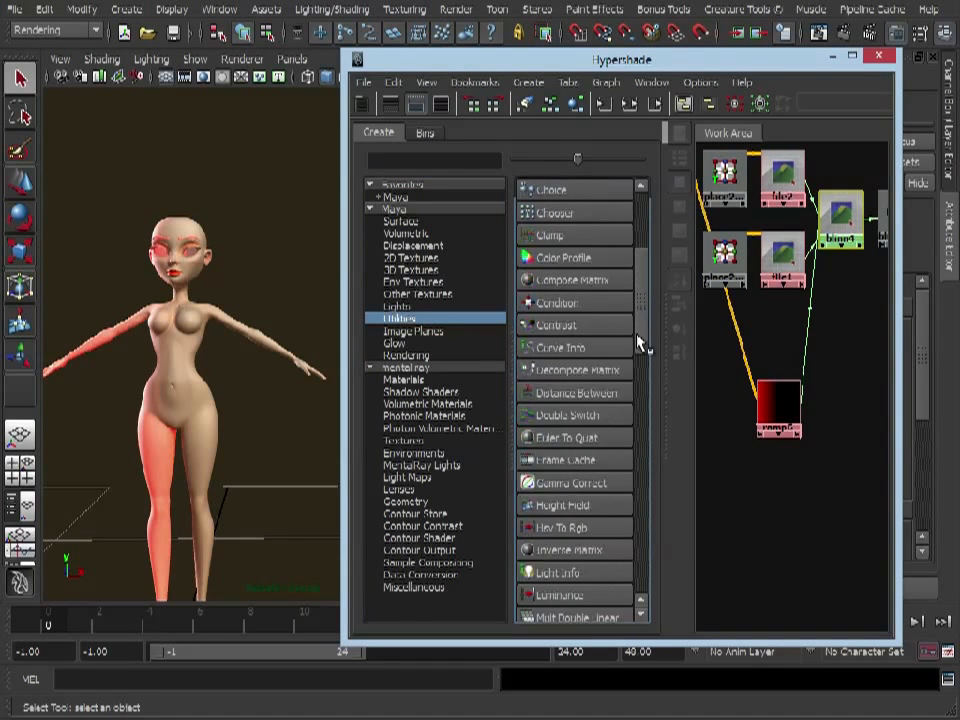
scroll(636, 375, "down", 10)
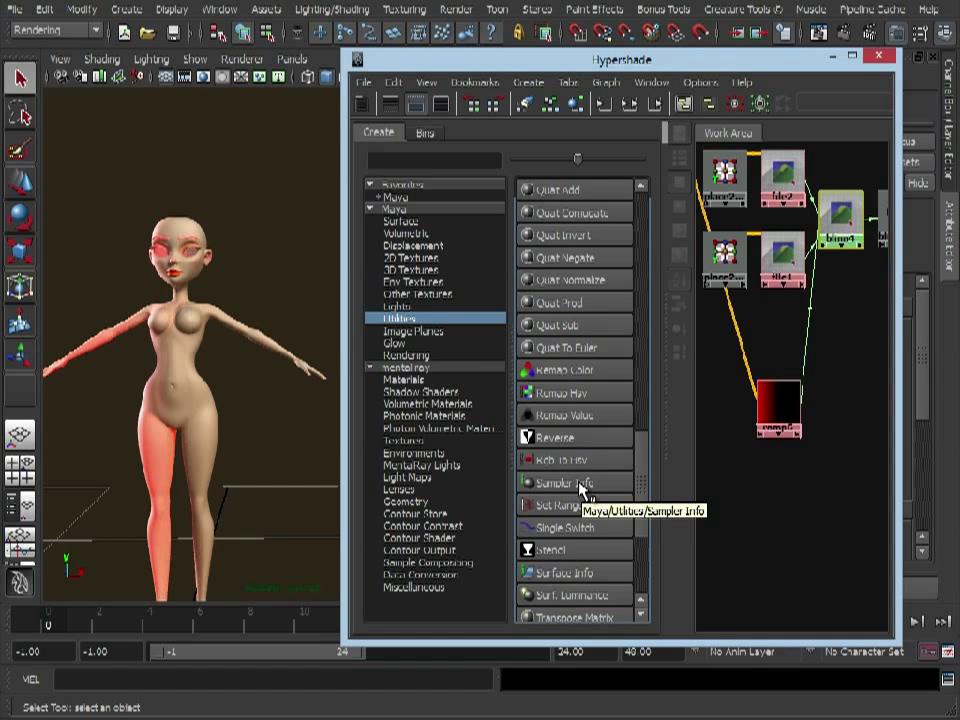
left_click(583, 487)
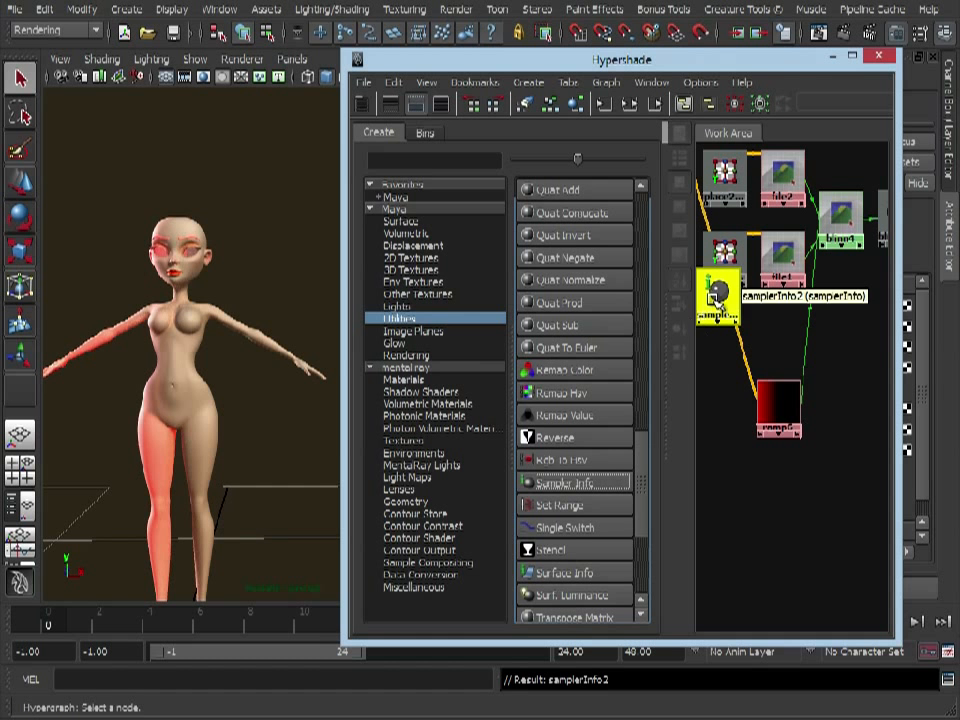
left_click_drag(703, 290, 745, 510)
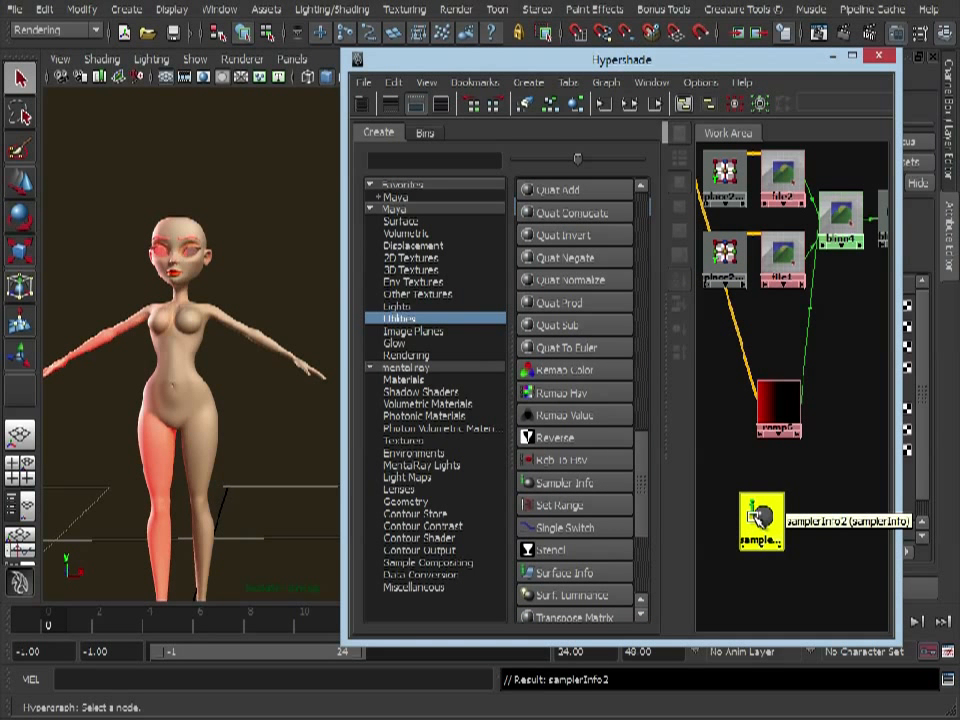
Connect the Sampler Info node's facingRatio output to the ramp's uCoord input under uvCoord.
middle_click_drag(760, 515, 788, 418)
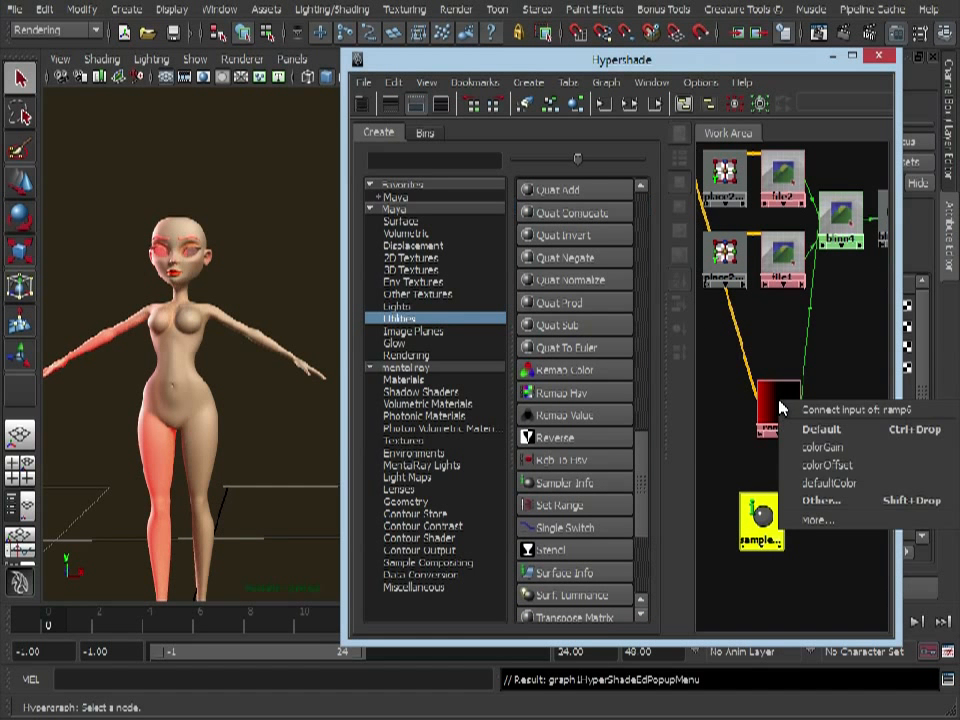
left_click(820, 503)
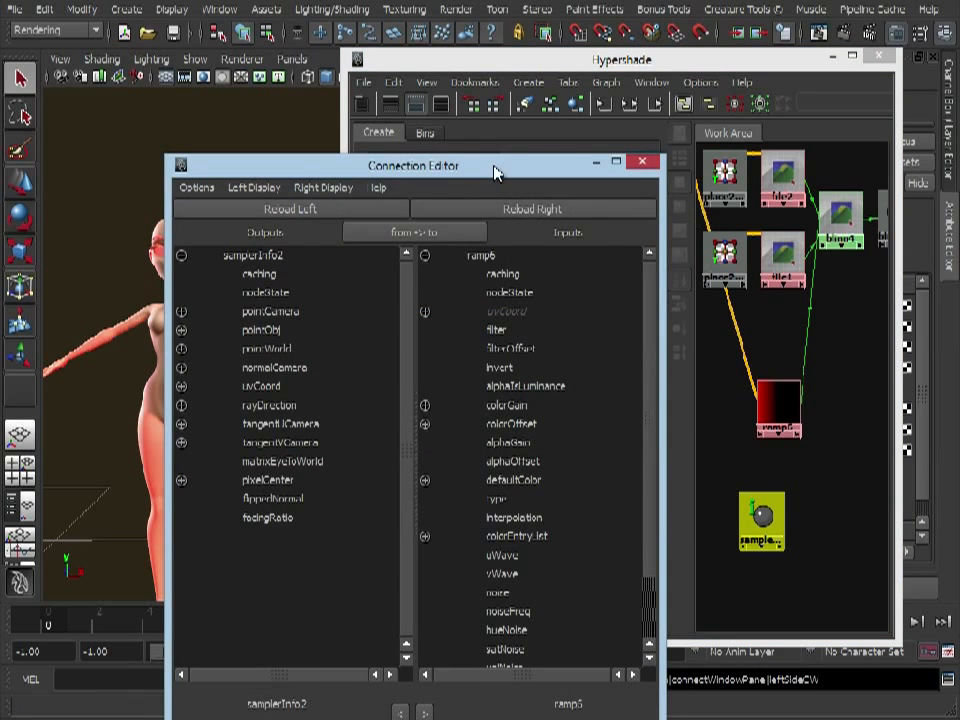
left_click_drag(497, 170, 527, 47)
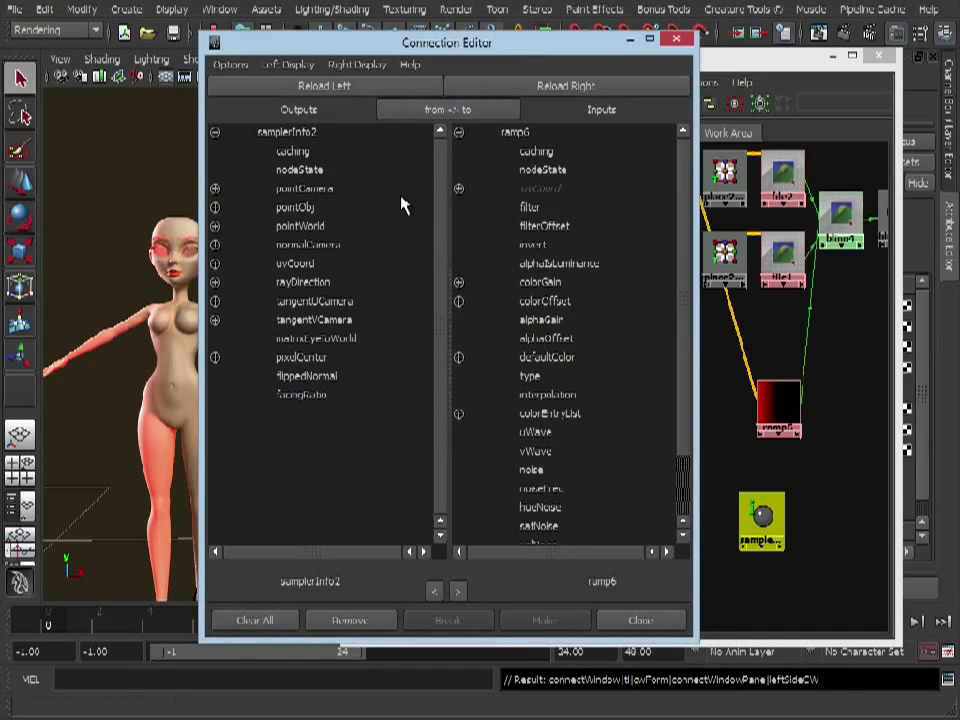
left_click(334, 398)
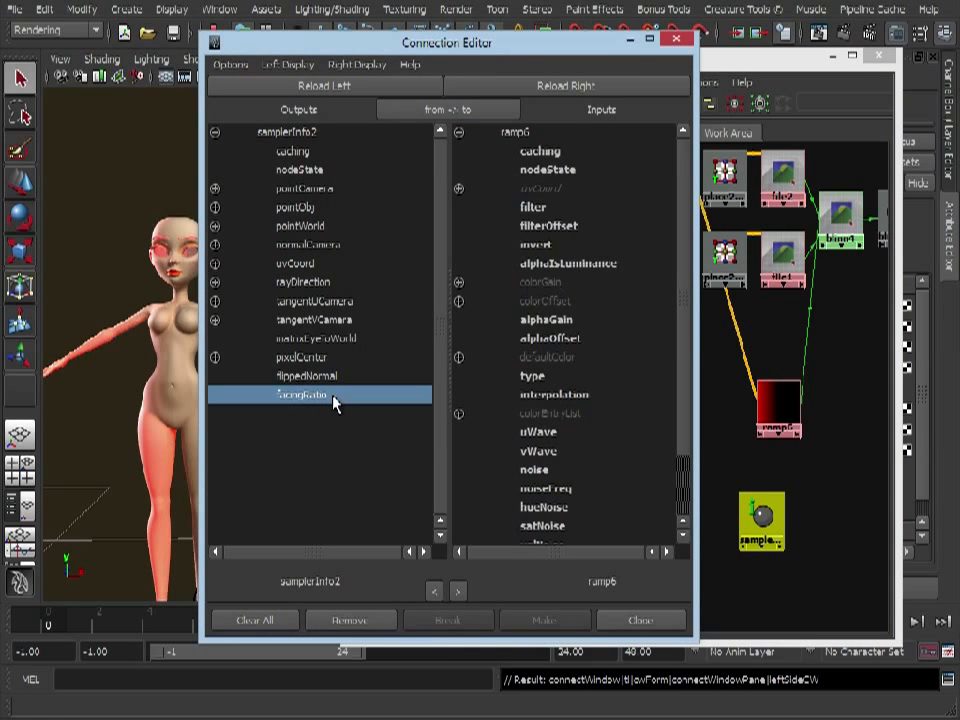
left_click(459, 188)
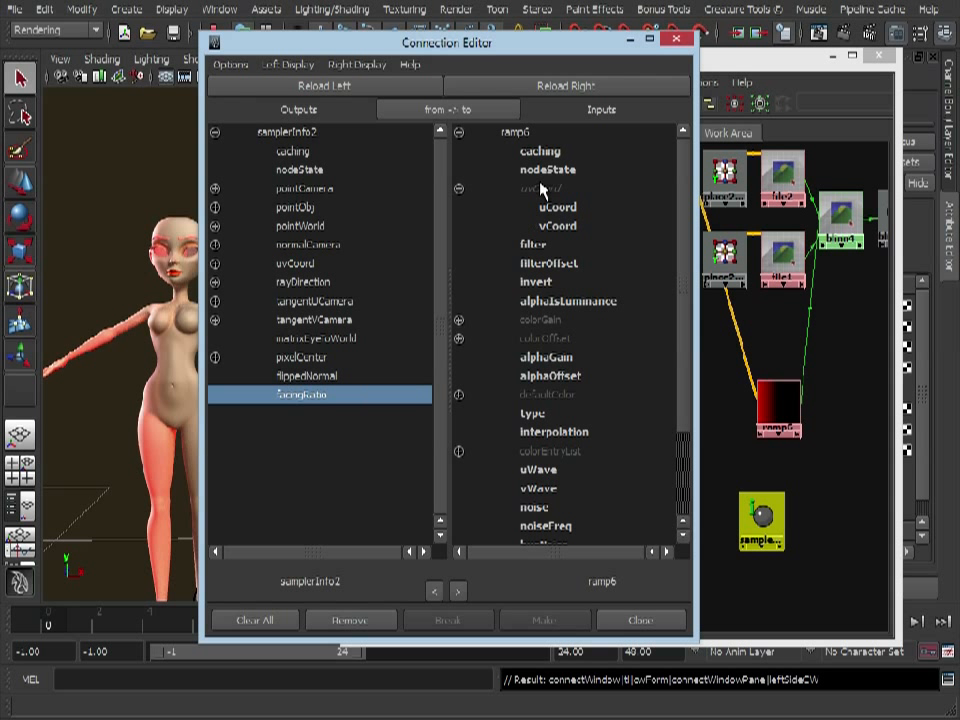
left_click(572, 208)
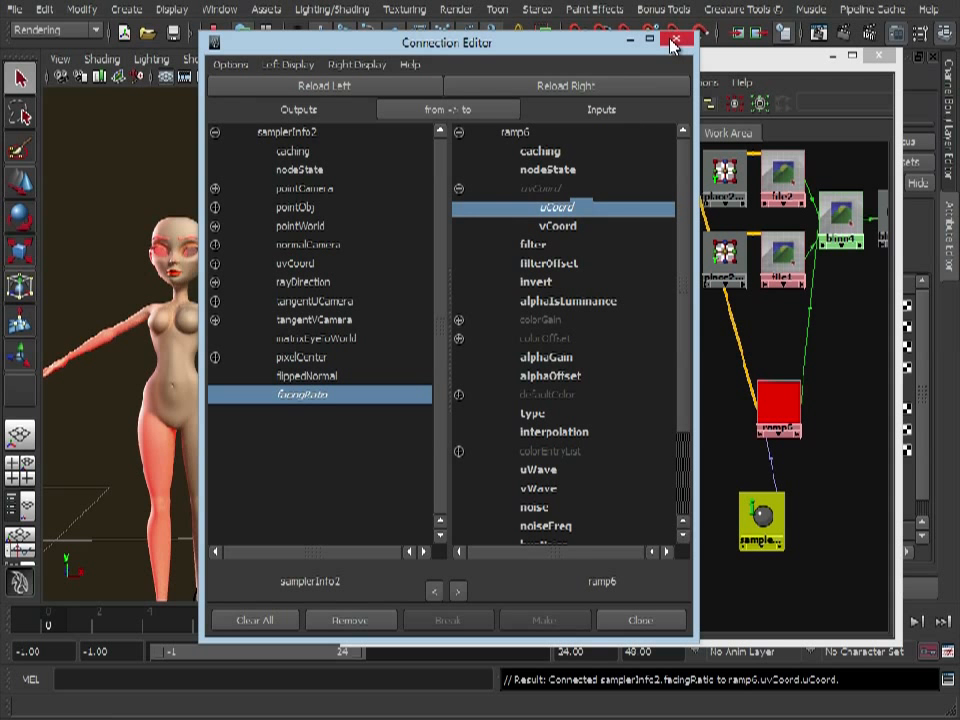
left_click(675, 41)
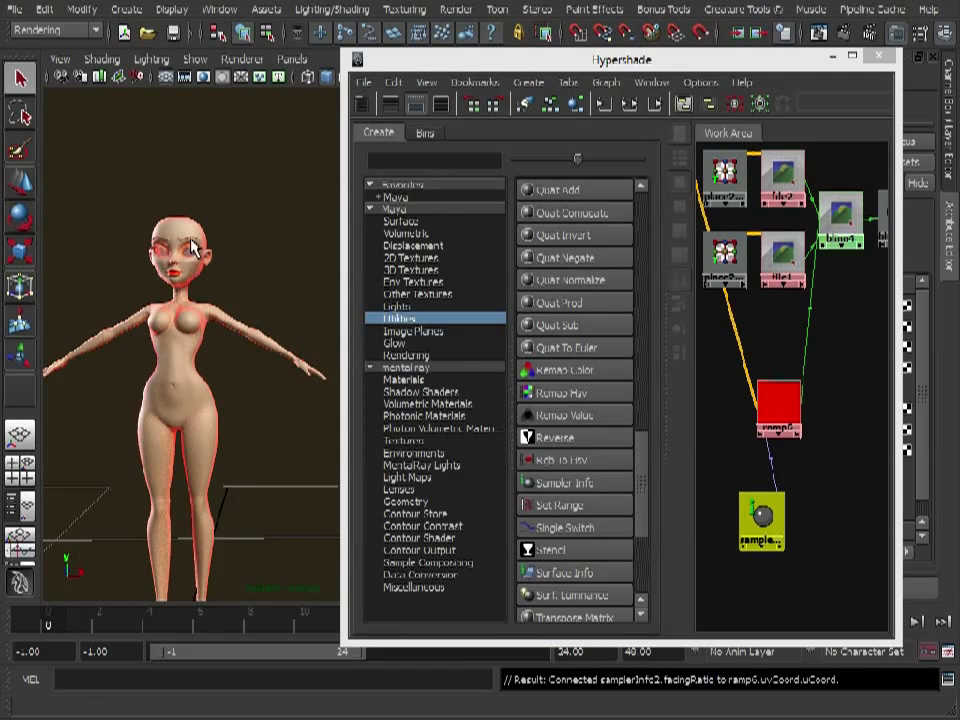
Change the ramp's red color entry to a tan skin tone sampled from the character's body.
right_click_drag(183, 422, 255, 418, "alt")
middle_click_drag(255, 418, 266, 376, "alt")
right_click_drag(266, 376, 270, 373, "alt")
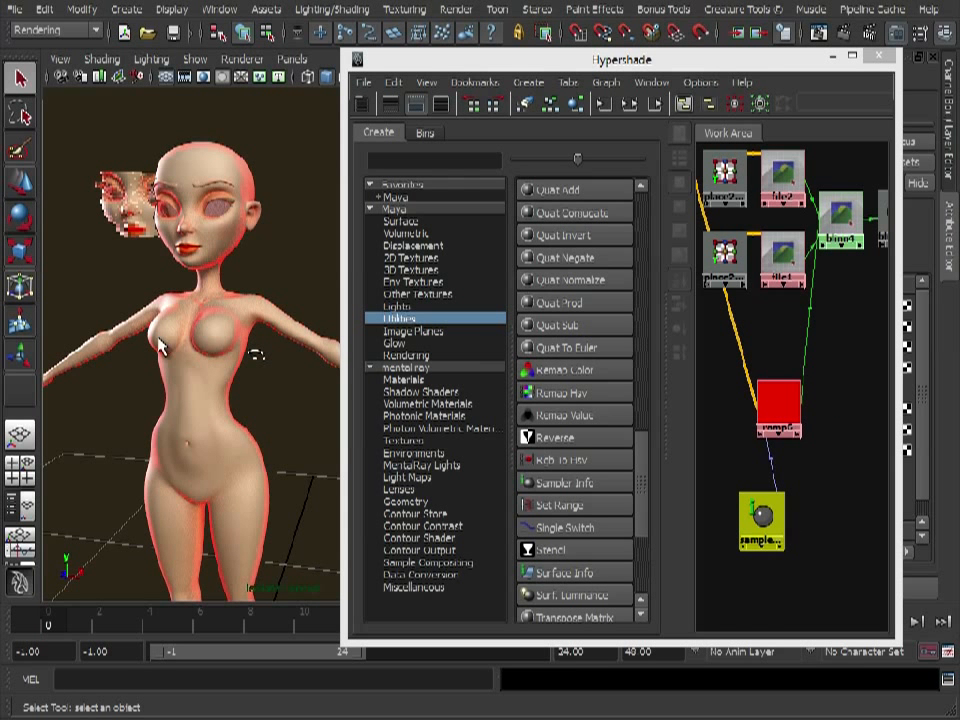
left_click(766, 405)
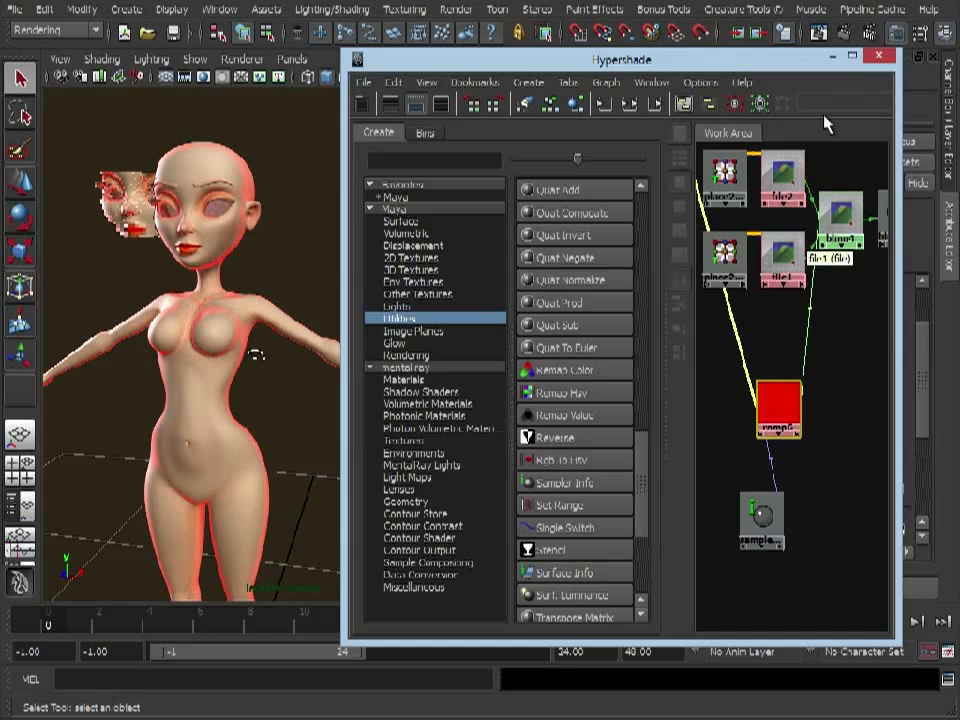
left_click(829, 56)
left_click(748, 466)
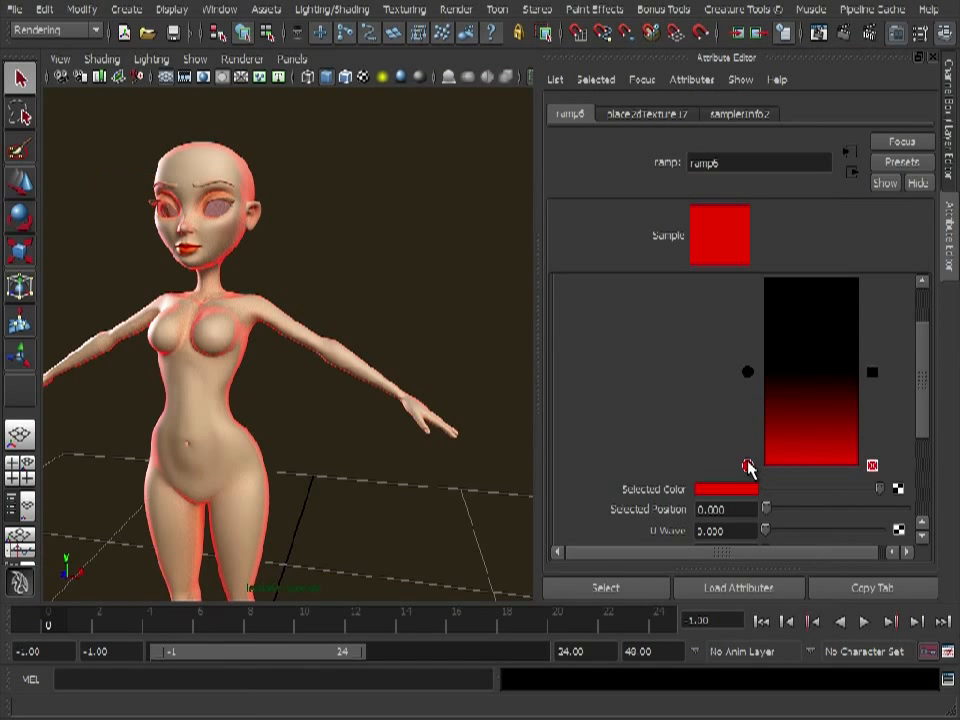
left_click(739, 490)
left_click(187, 388)
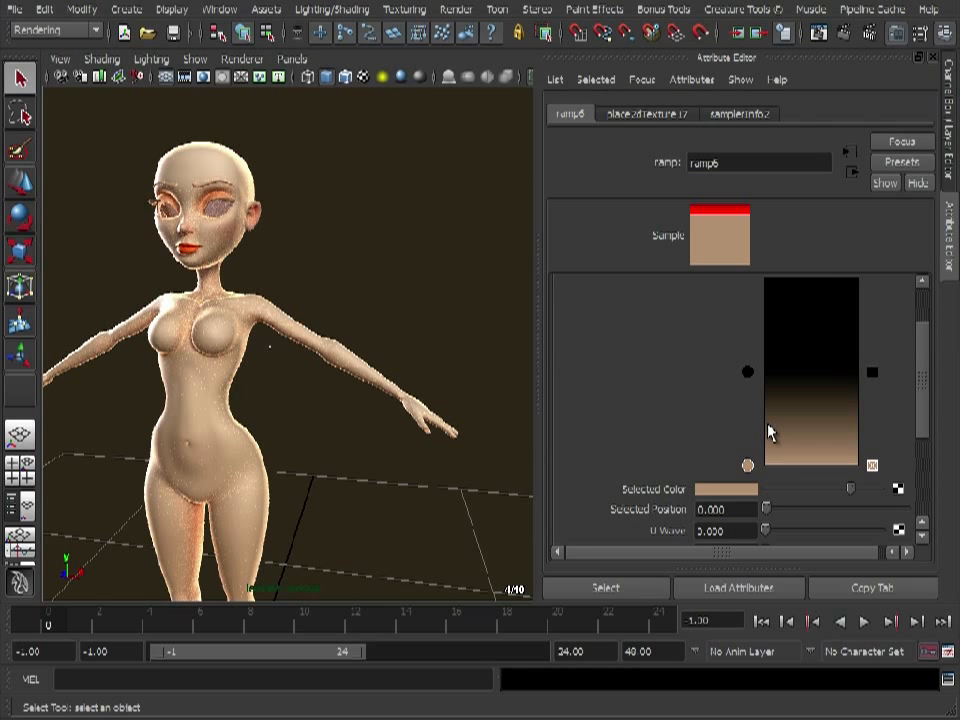
Adjust the width of the rim glow by moving the ramp's black color entry to position 0.385.
left_click_drag(747, 372, 748, 440)
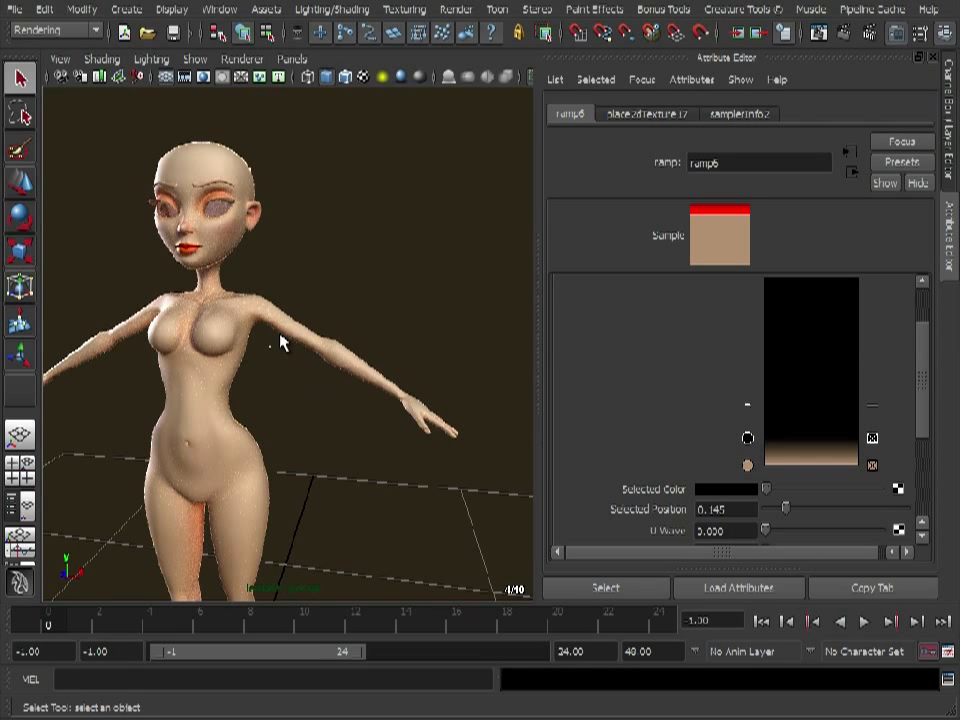
left_click_drag(748, 438, 745, 388)
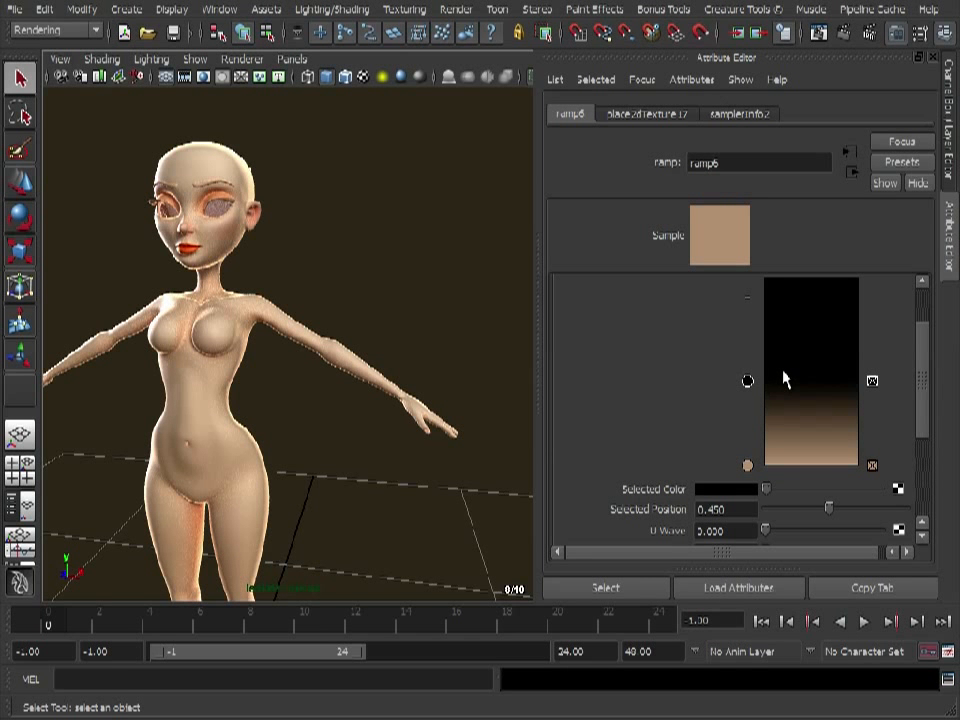
mouse_move(747, 382)
left_mouse_down()
mouse_move(749, 394)
mouse_move(750, 364)
left_mouse_up()
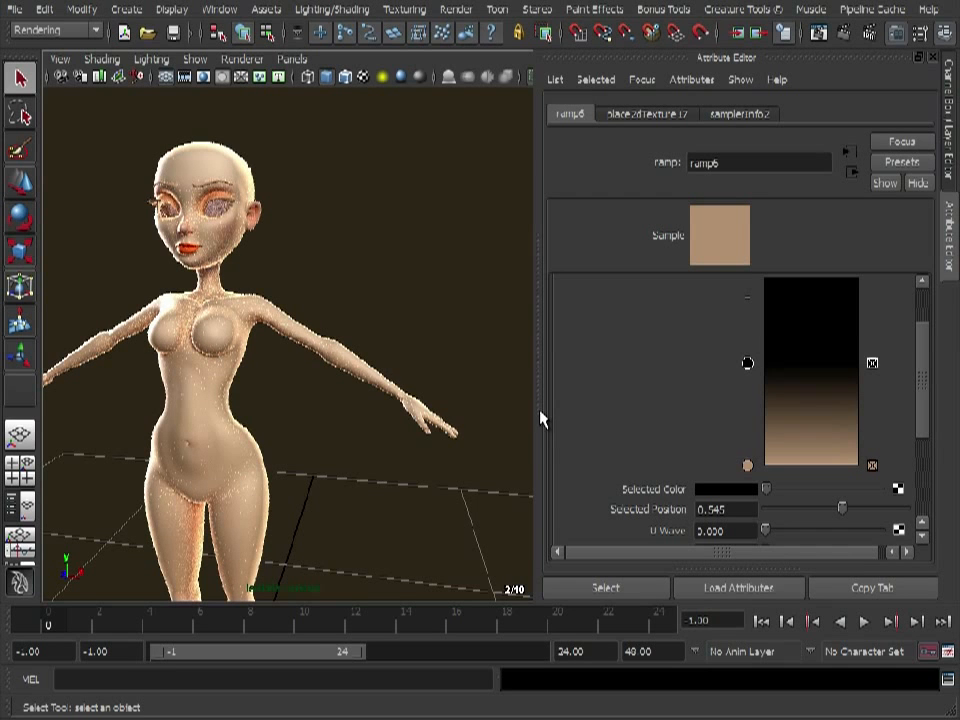
left_click_drag(748, 366, 748, 392)
right_click_drag(257, 392, 320, 383, "alt")
middle_click_drag(380, 399, 345, 369, "alt")
left_click_drag(345, 369, 343, 371, "alt")
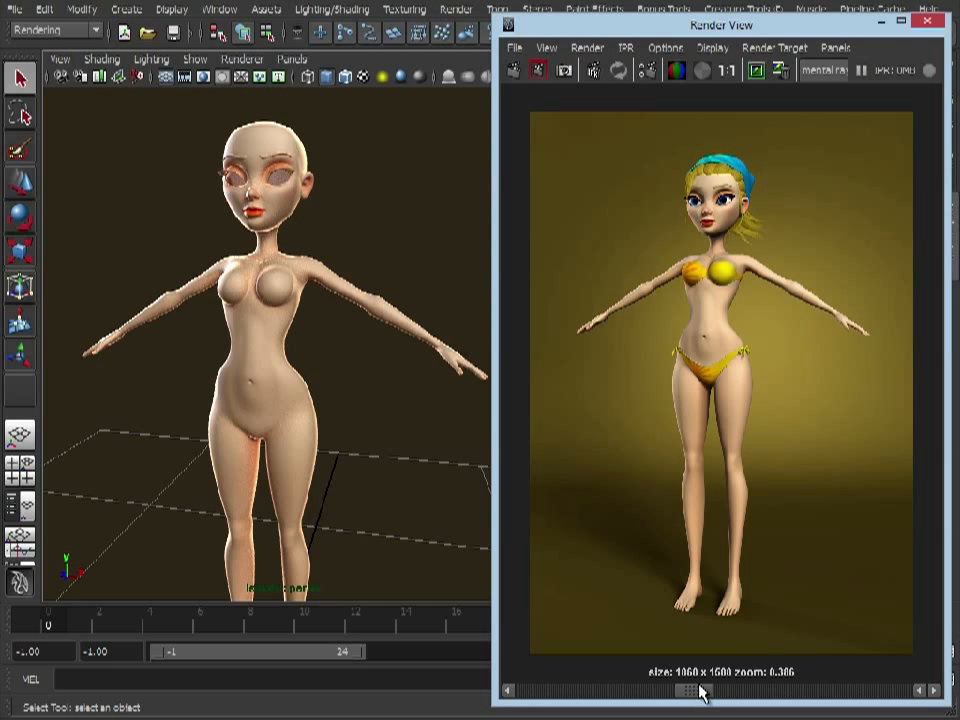
Compare the stored character renders with and without the rim effect in the Render View, then put the window away.
left_click_drag(703, 690, 669, 691)
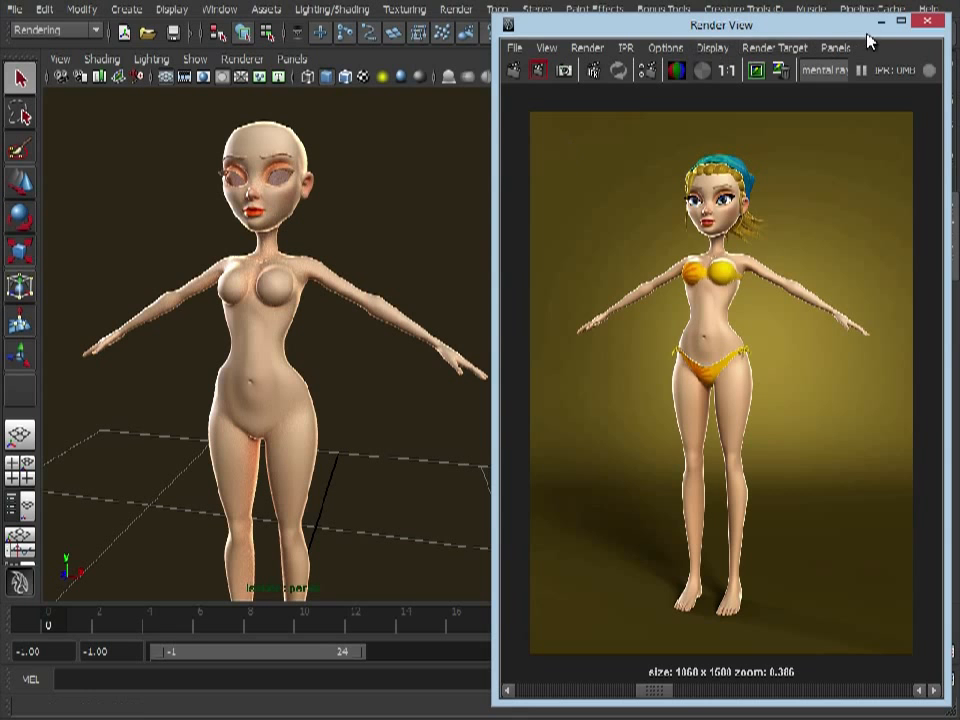
left_click_drag(786, 26, 745, 19)
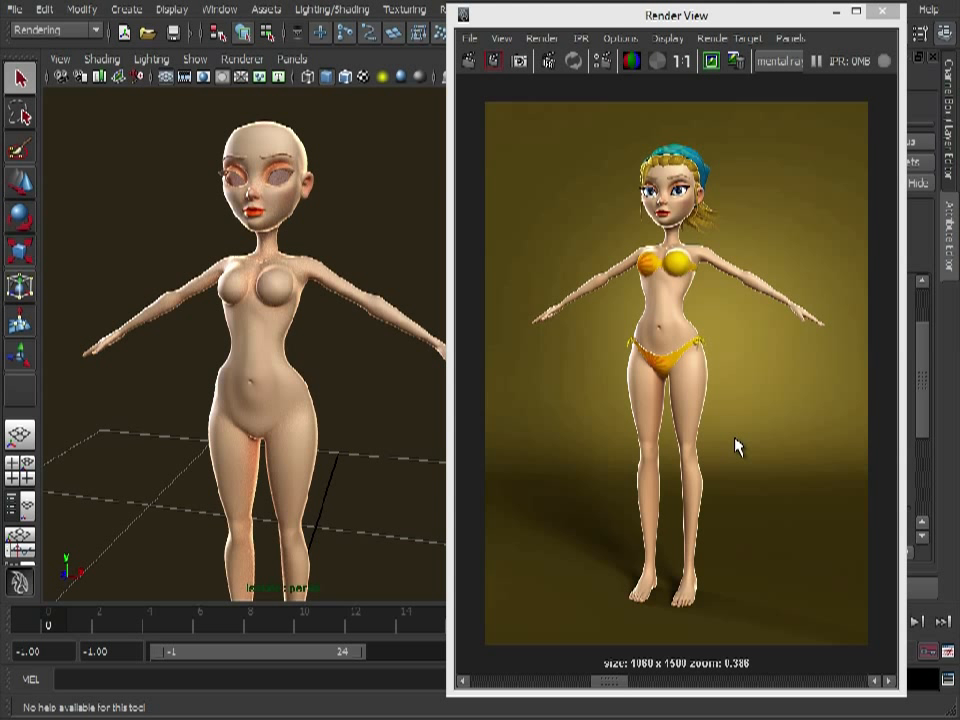
left_click(617, 684)
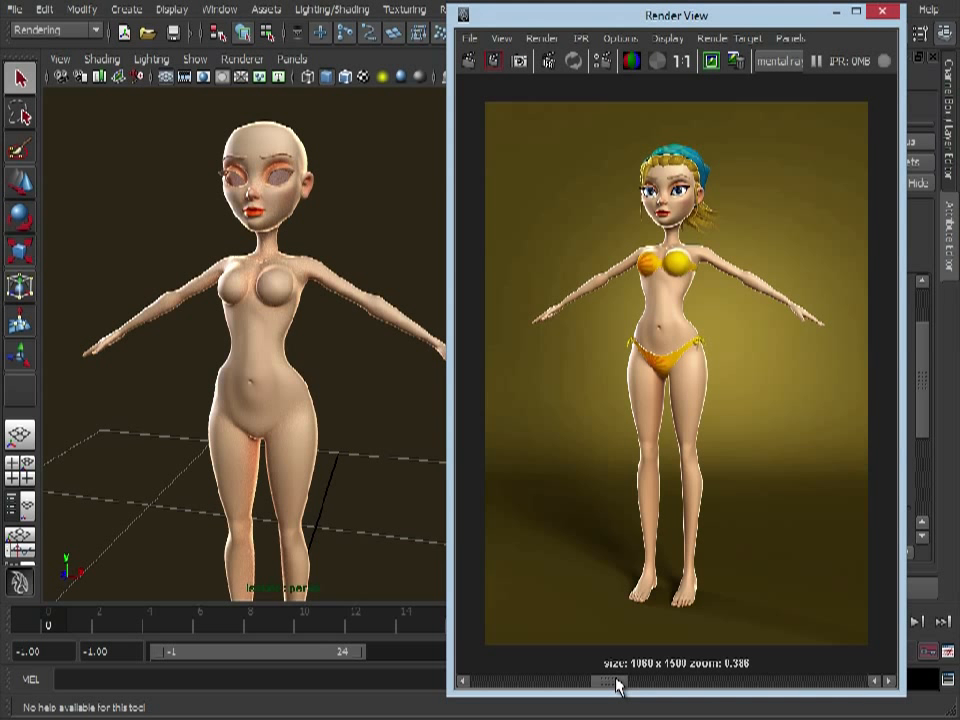
left_click_drag(617, 684, 578, 688)
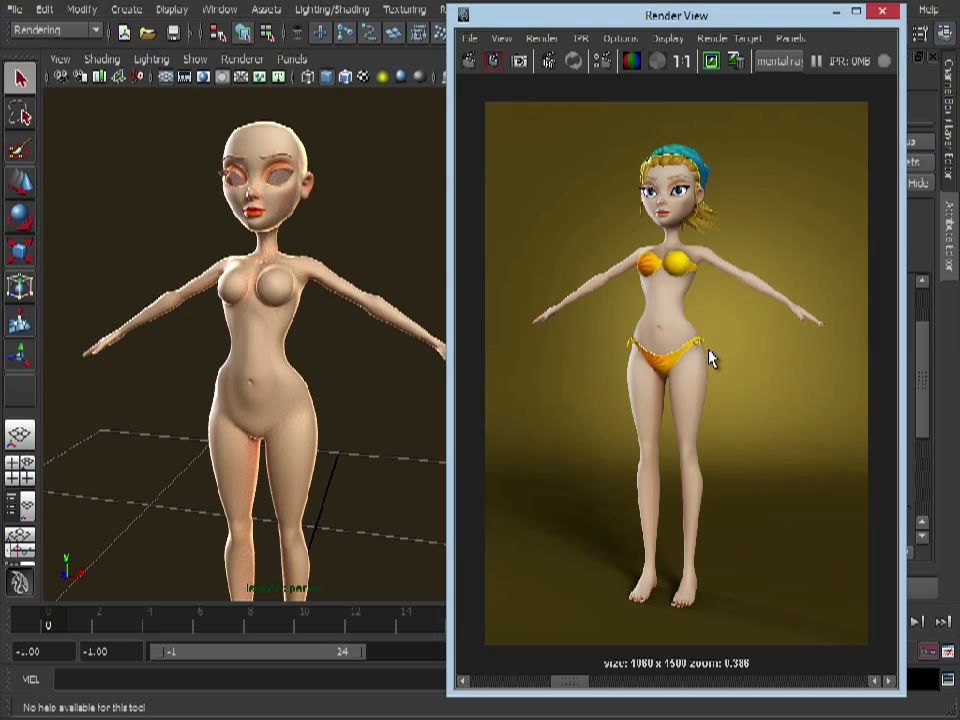
left_click_drag(574, 683, 600, 683)
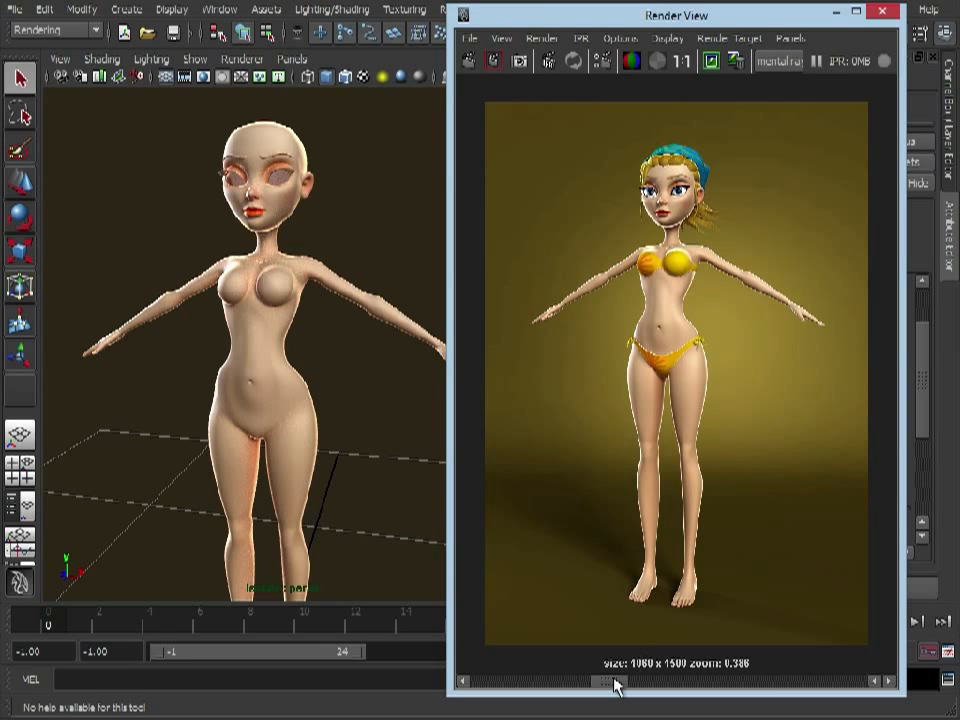
left_click_drag(609, 683, 570, 683)
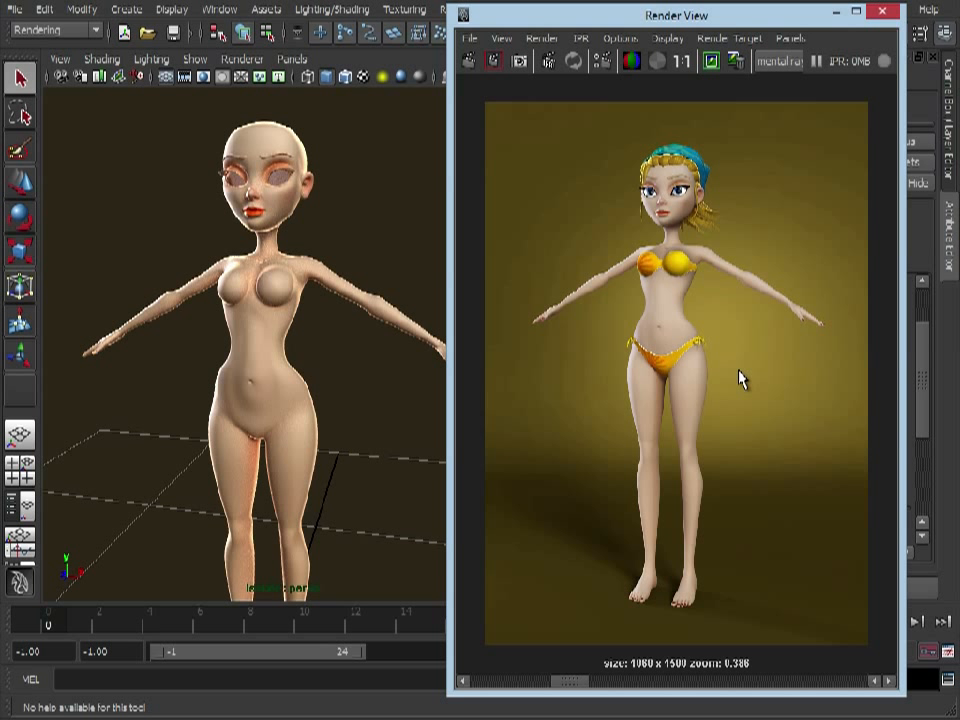
left_click(836, 13)
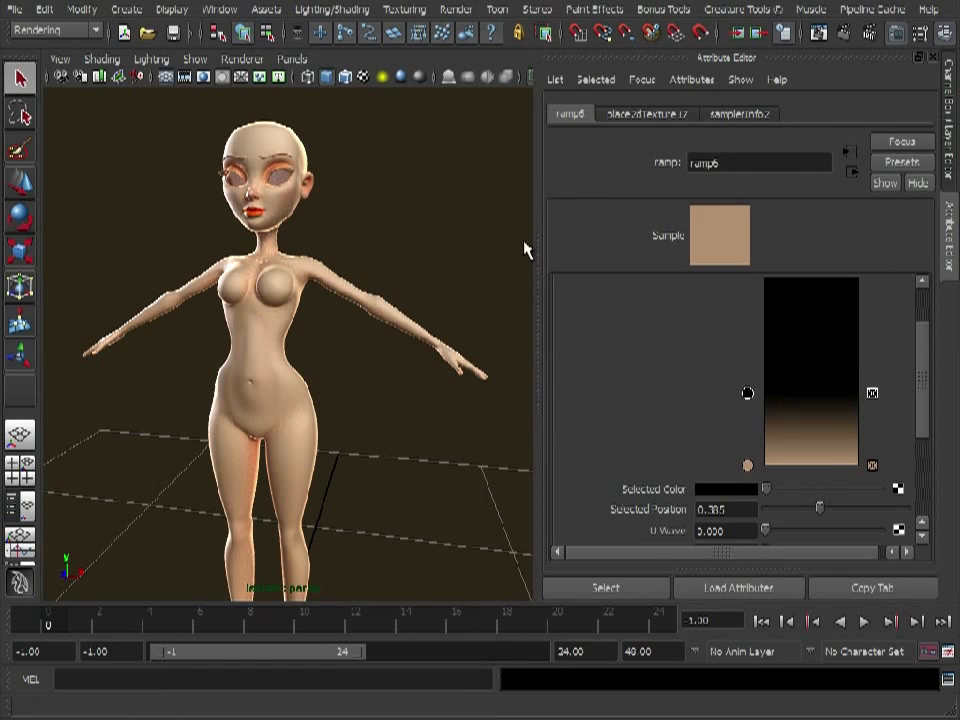
Switch the perspective view to the default quality renderer and turn off the isolated view to show the whole scene.
left_click(242, 59)
left_click(240, 86)
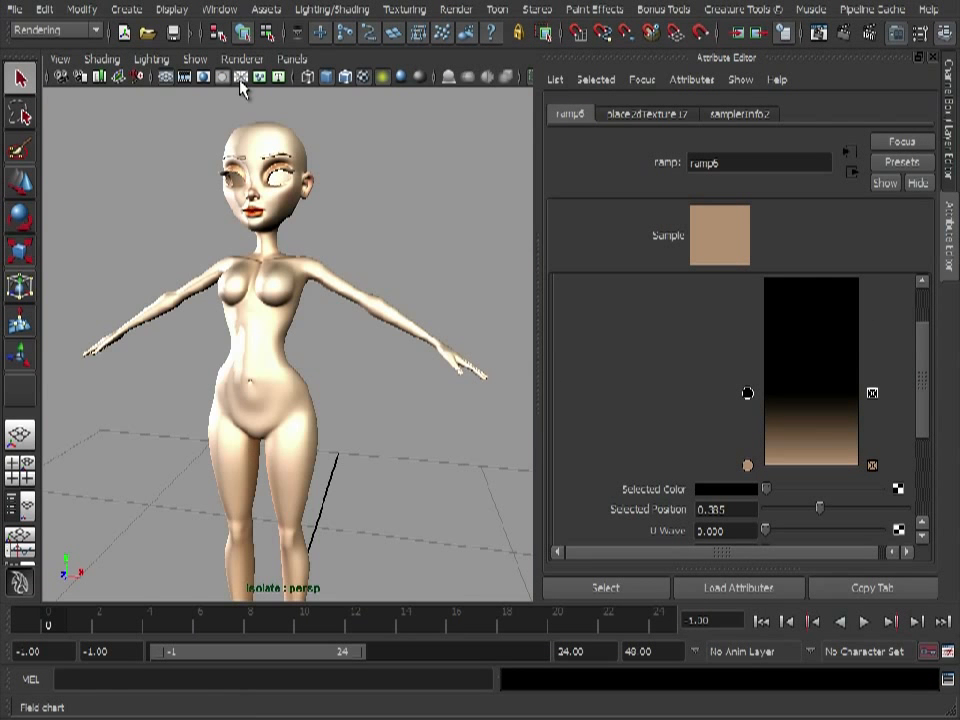
left_click(151, 59)
mouse_move(93, 62)
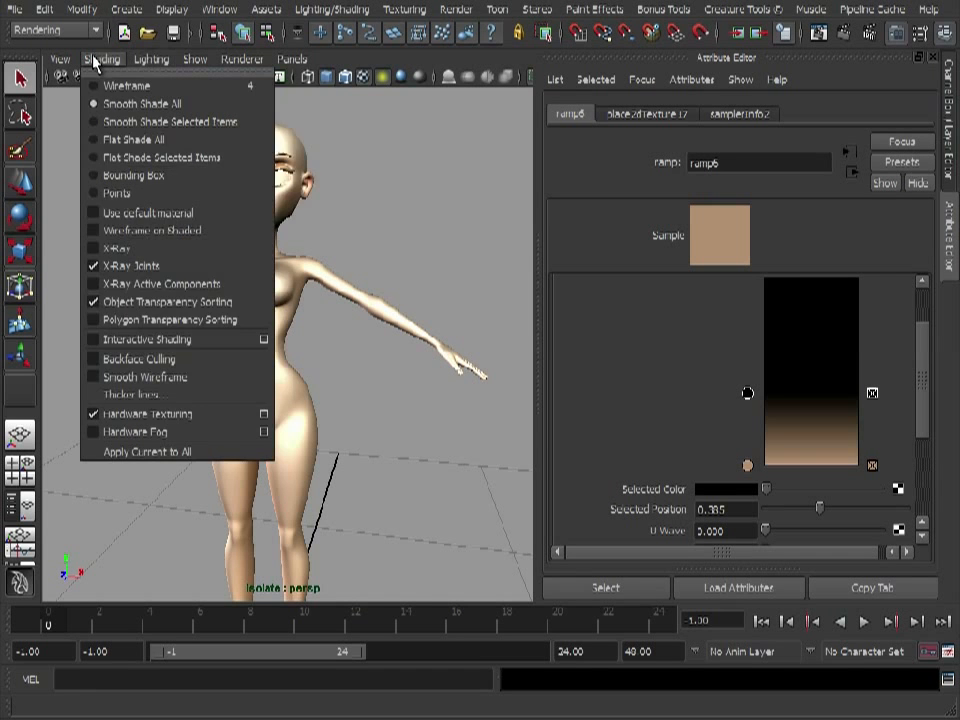
mouse_move(197, 61)
mouse_move(207, 89)
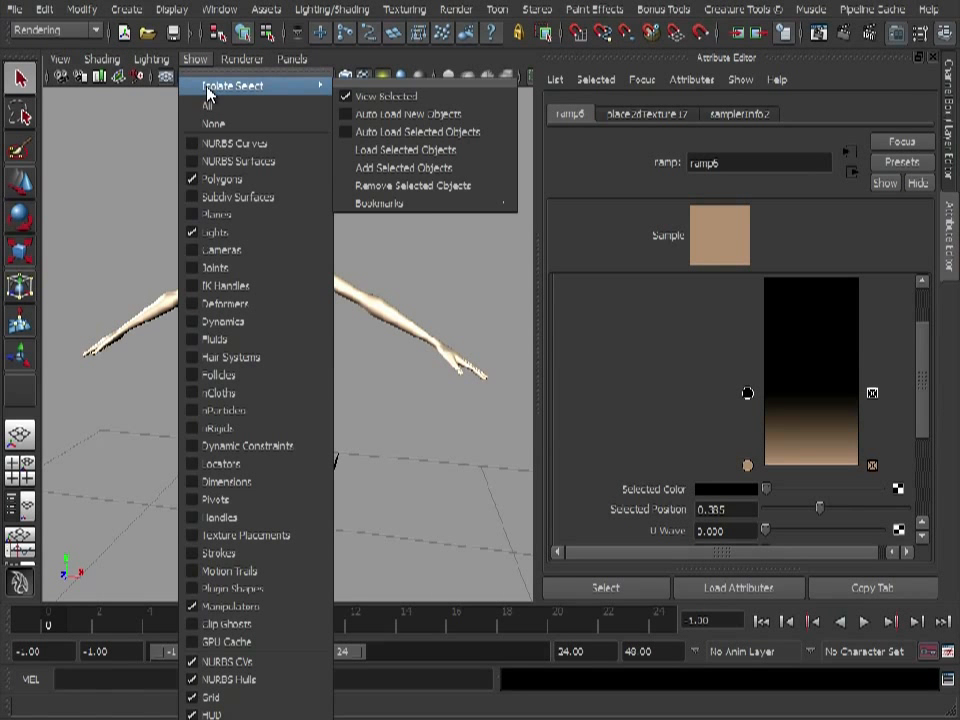
left_click(401, 97)
right_click_drag(426, 411, 214, 386, "alt")
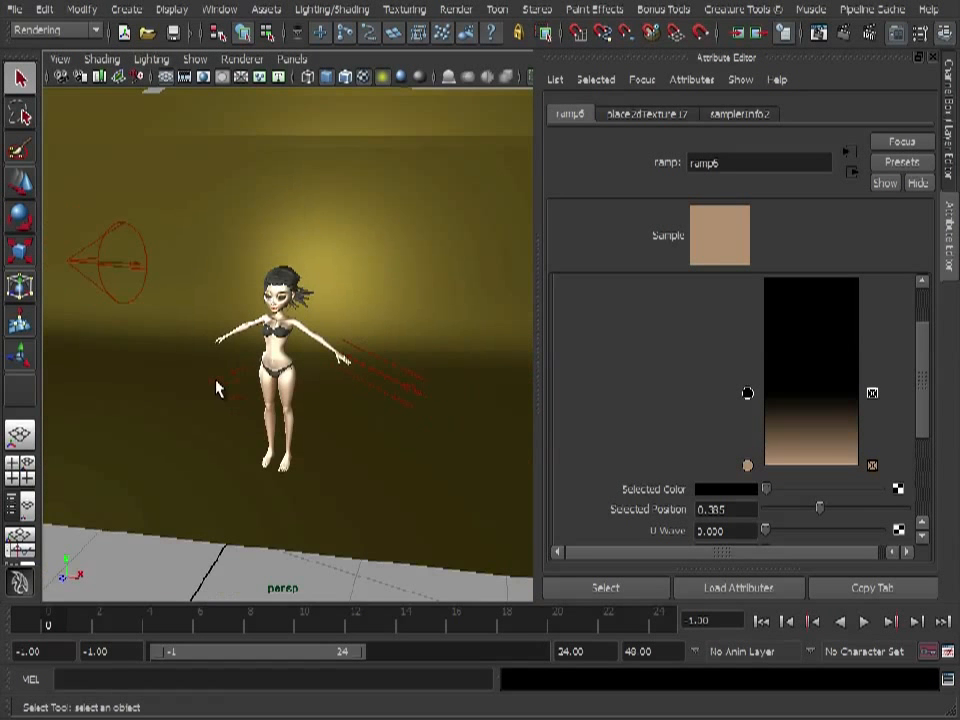
Hide the Actress_Flat display layer and show the Actress_SSS layer, framing the character's upper body.
left_click(949, 161)
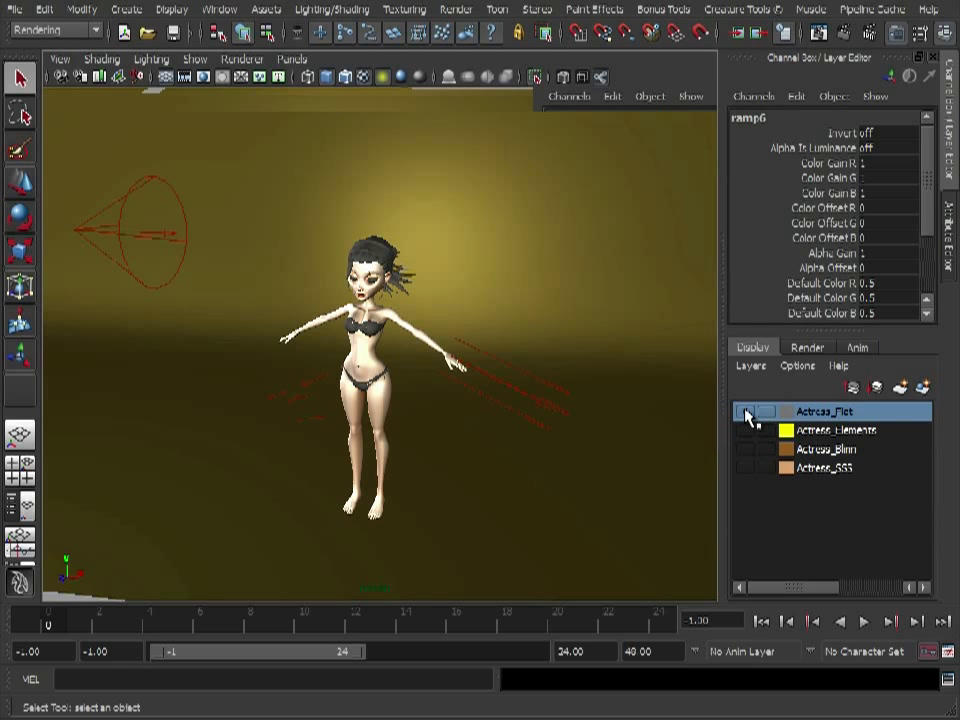
left_click(745, 412)
left_click(864, 469)
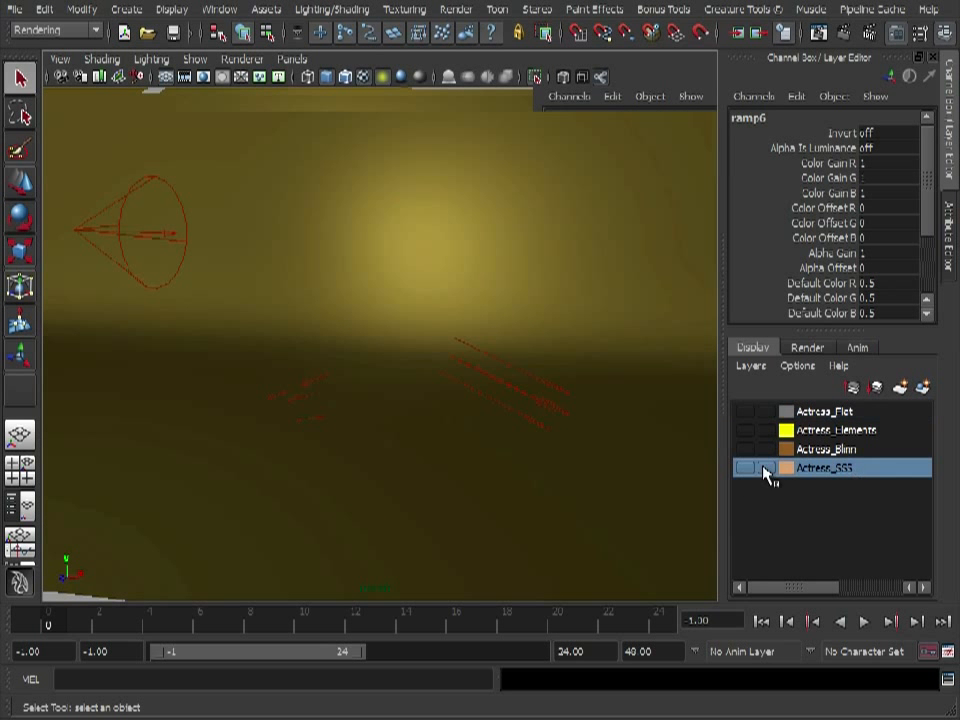
left_click(745, 469)
right_click_drag(305, 356, 499, 381, "alt")
right_click_drag(449, 332, 466, 384, "alt")
mouse_move(330, 336)
left_mouse_down("alt")
mouse_move(354, 347)
mouse_move(332, 334)
left_mouse_up("alt")
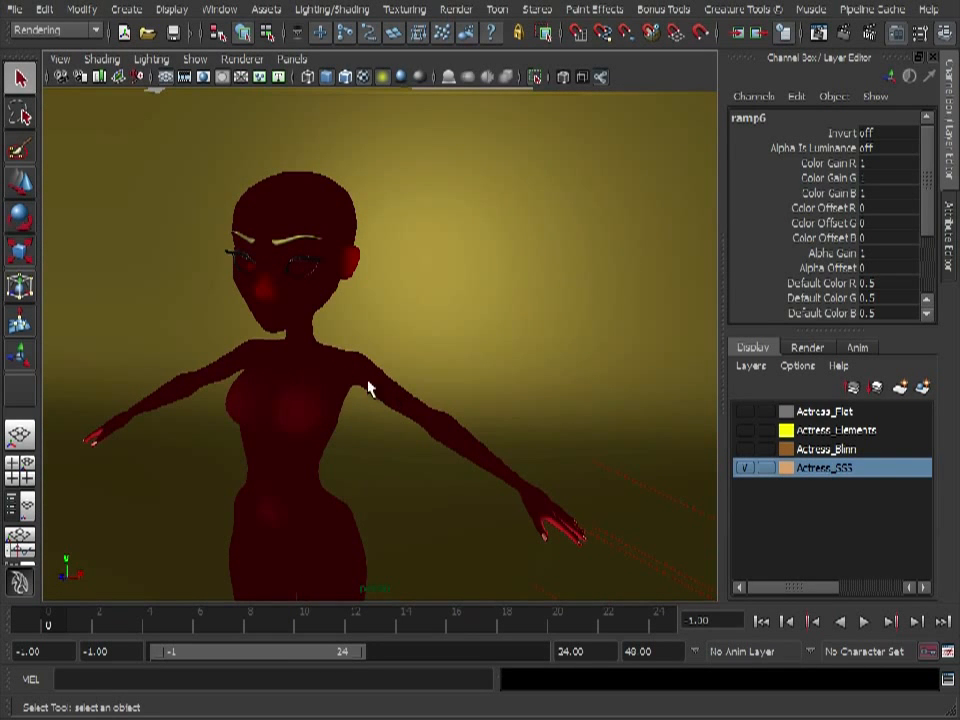
Select the character's body mesh and open the attributes of its sssShader_MAT skin material.
left_click(257, 274)
key("ctrl+a")
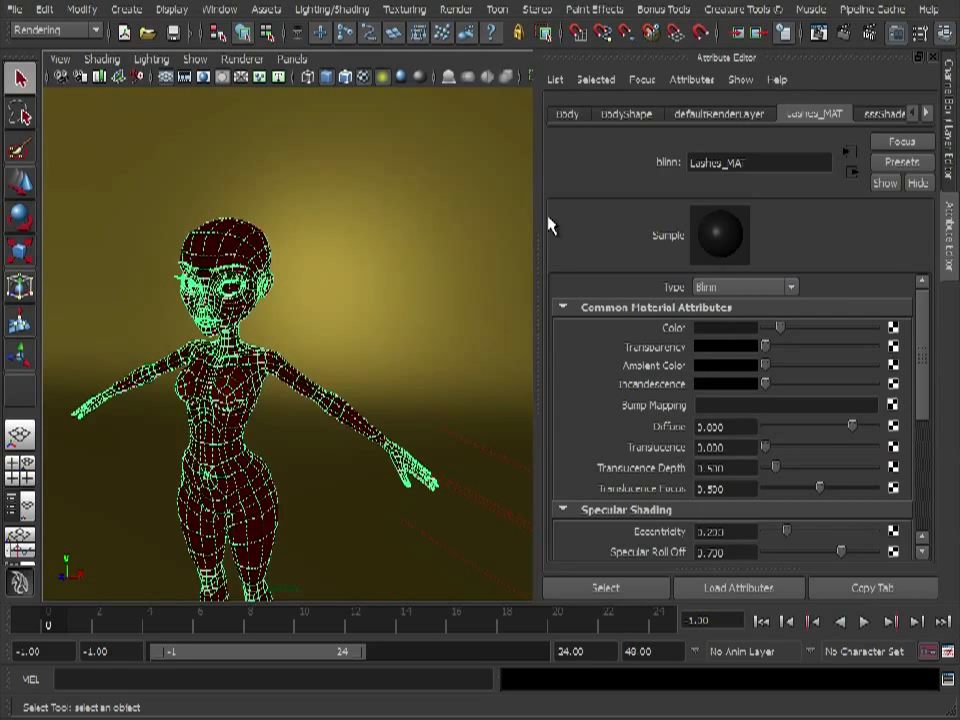
left_click(885, 114)
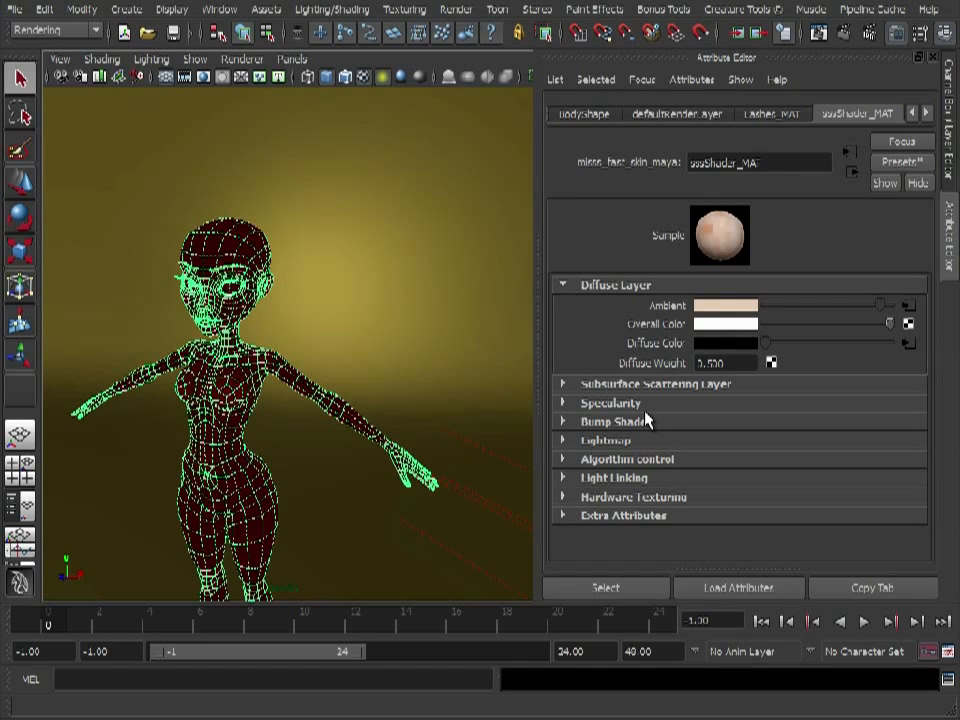
Review the shader's diffuse and subsurface scattering settings, viewing the image files connected to the subdermal and back scatter colors.
left_click(640, 384)
scroll(643, 372, "down", 1)
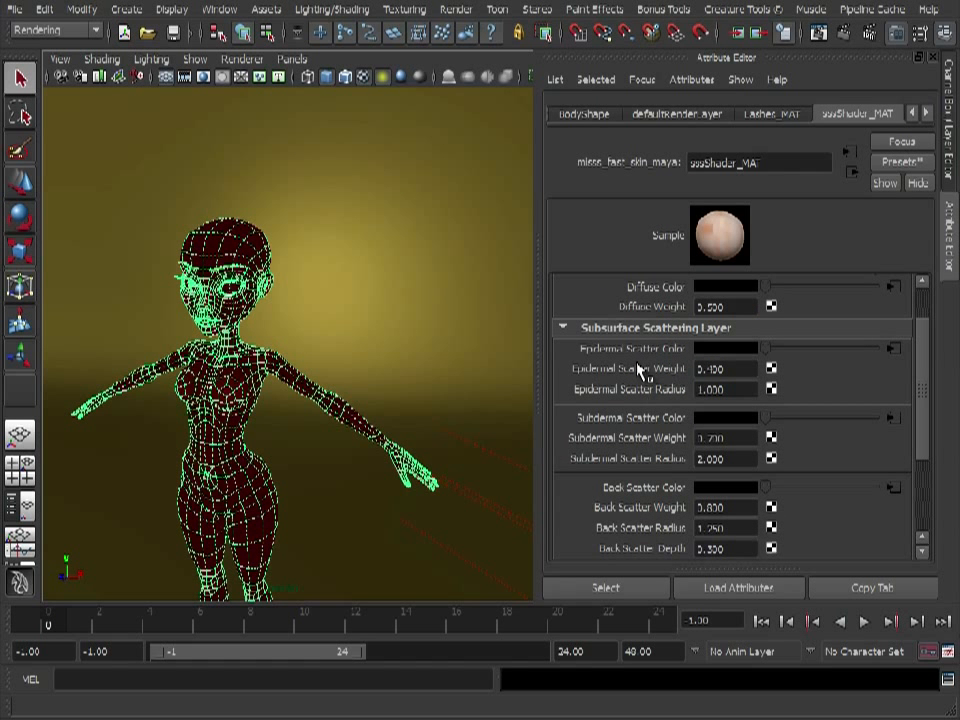
scroll(641, 370, "up", 1)
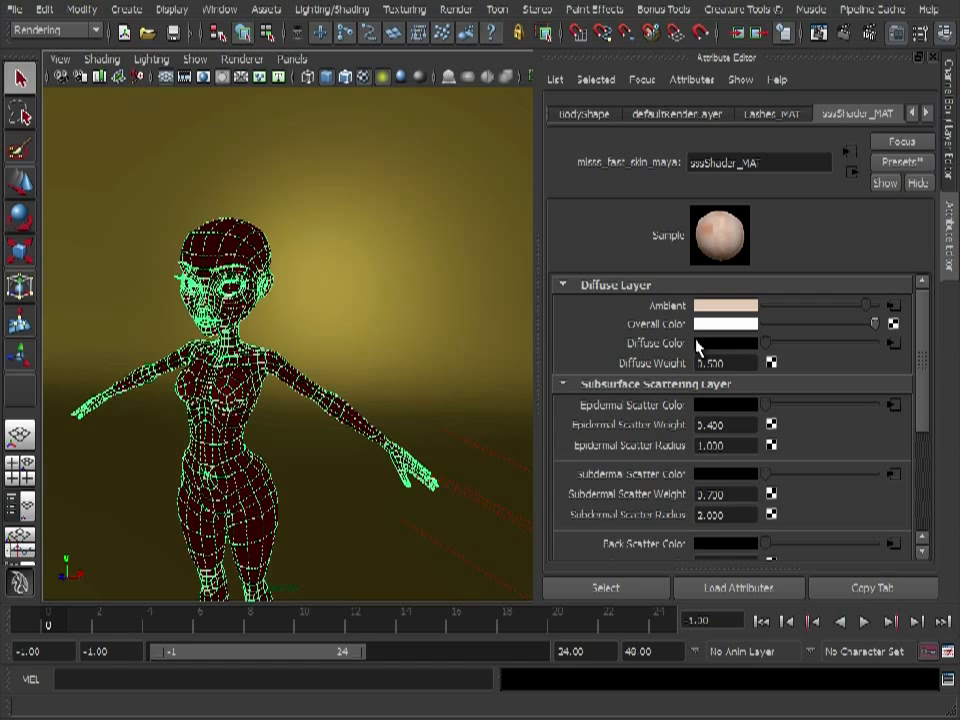
scroll(720, 340, "down", 2)
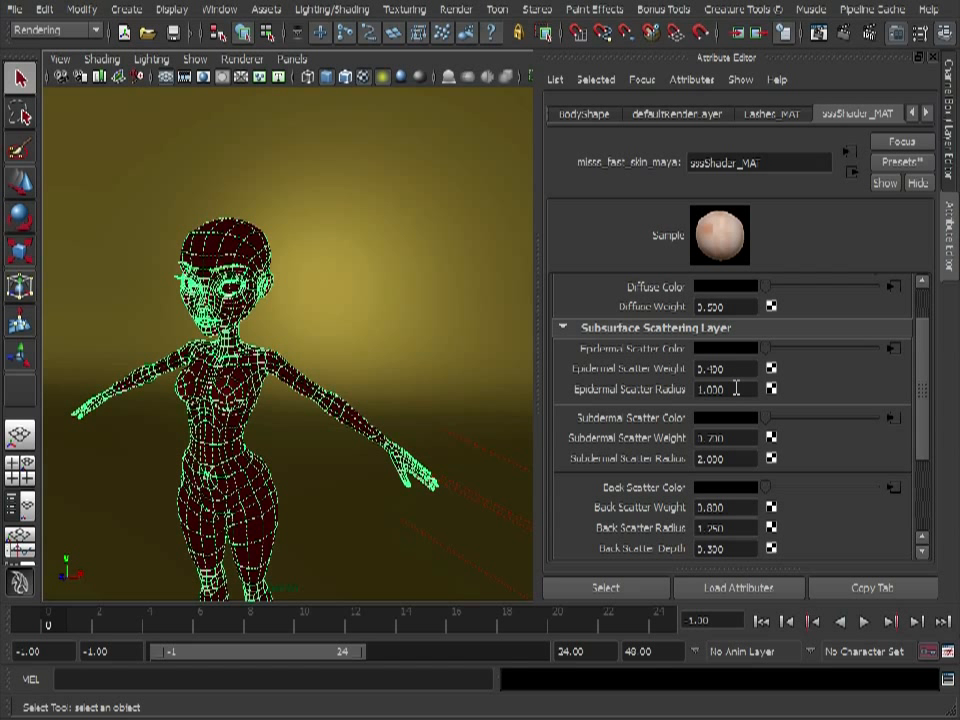
left_click(895, 419)
left_click(870, 410)
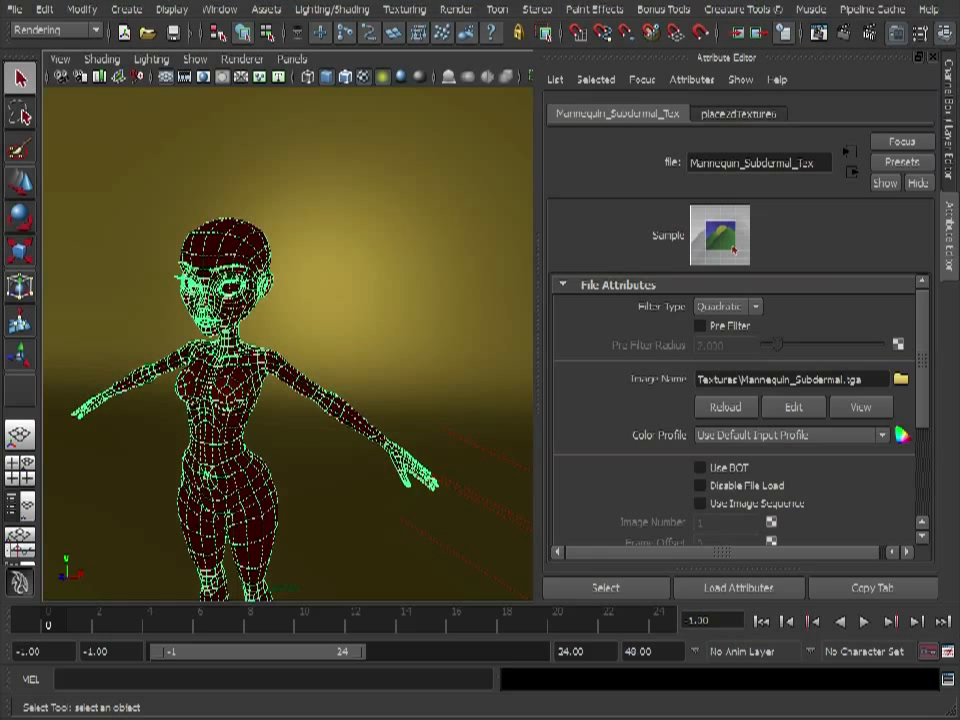
left_click(852, 175)
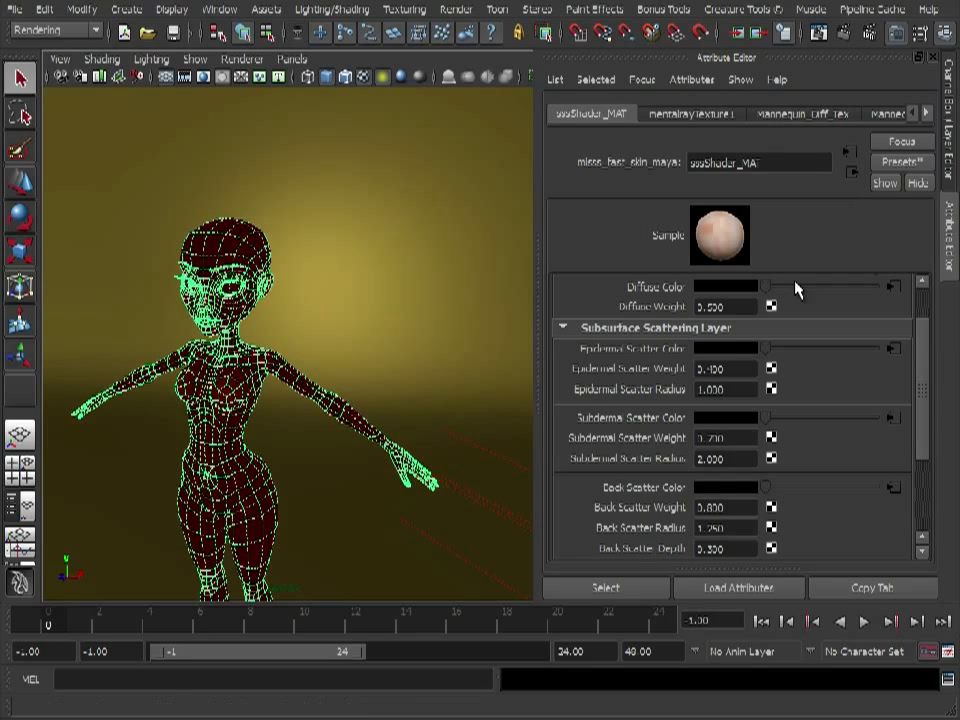
left_click(893, 488)
left_click(860, 408)
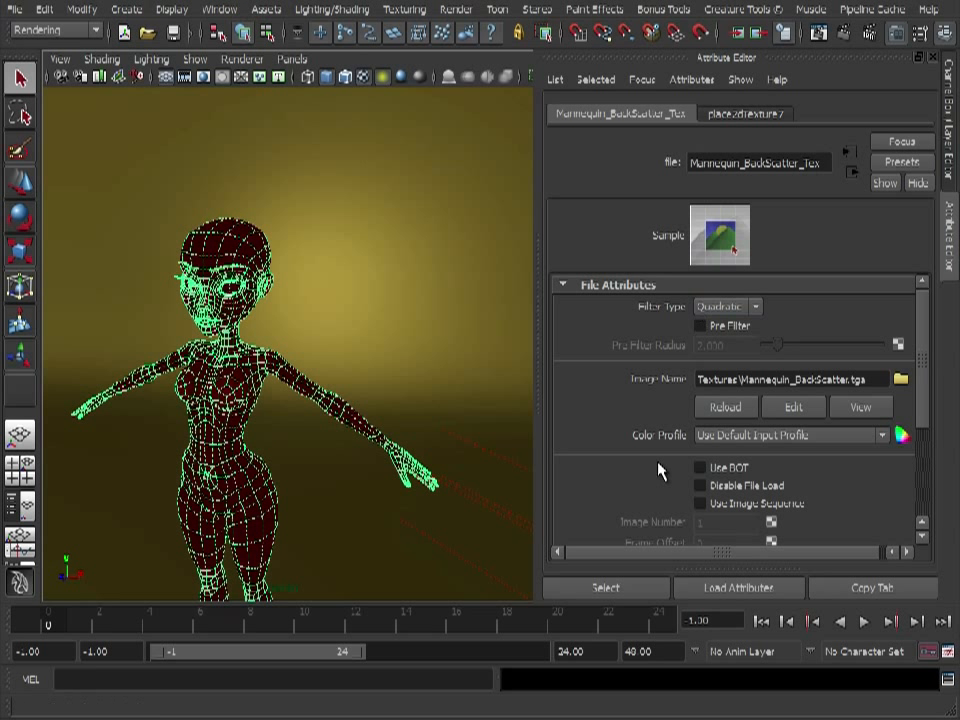
left_click(850, 175)
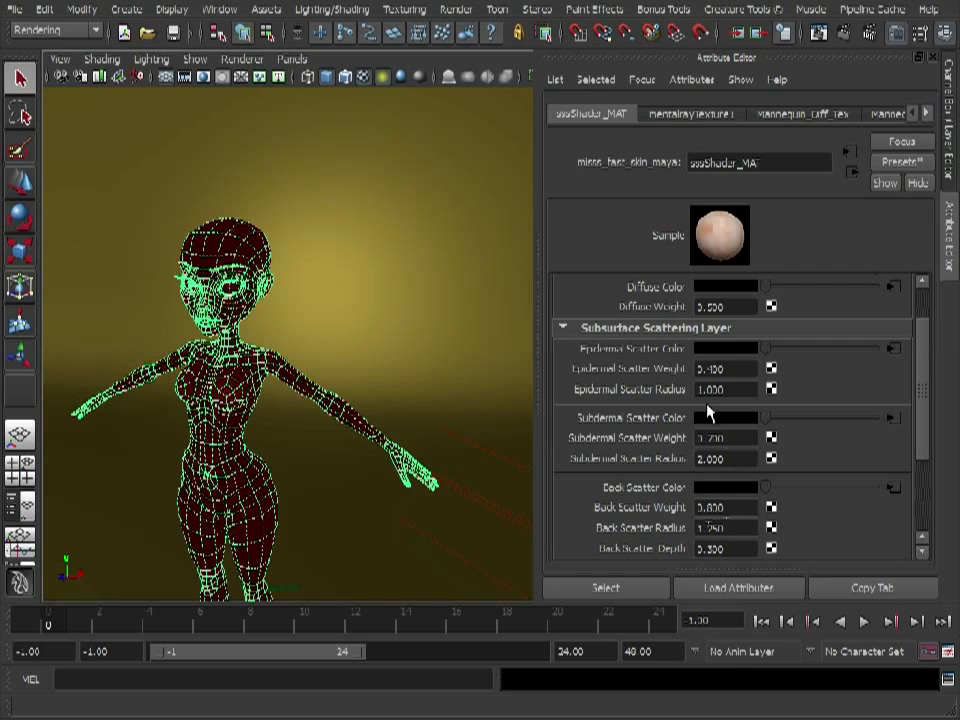
left_click(761, 328)
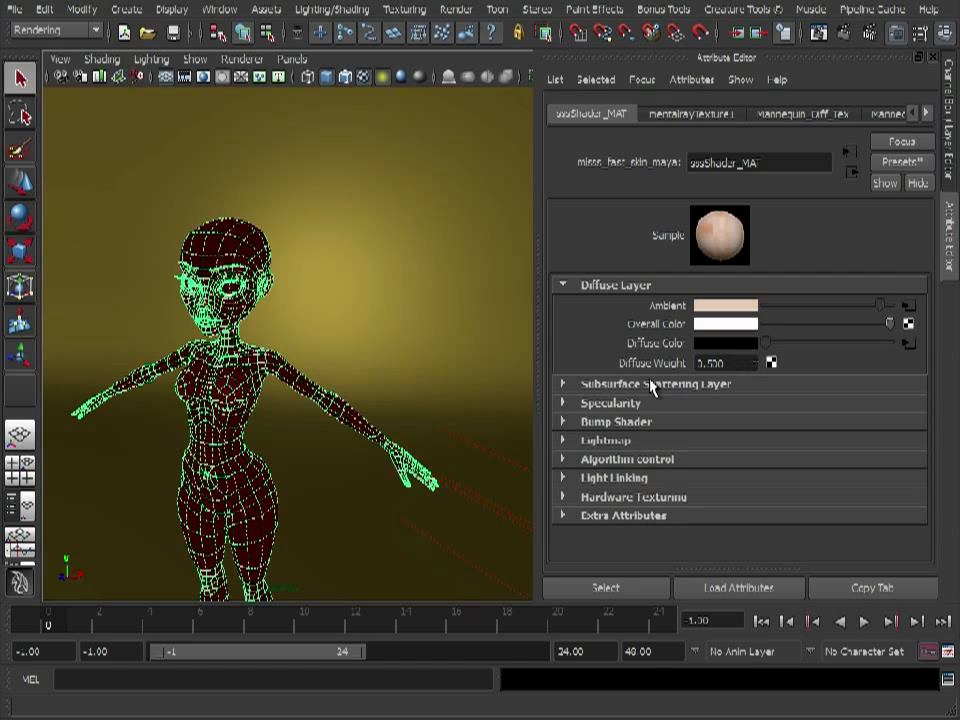
Examine the Specularity and Bump Shader settings of sssShader_MAT, and collapse both sections.
left_click(600, 405)
scroll(601, 415, "down", 2)
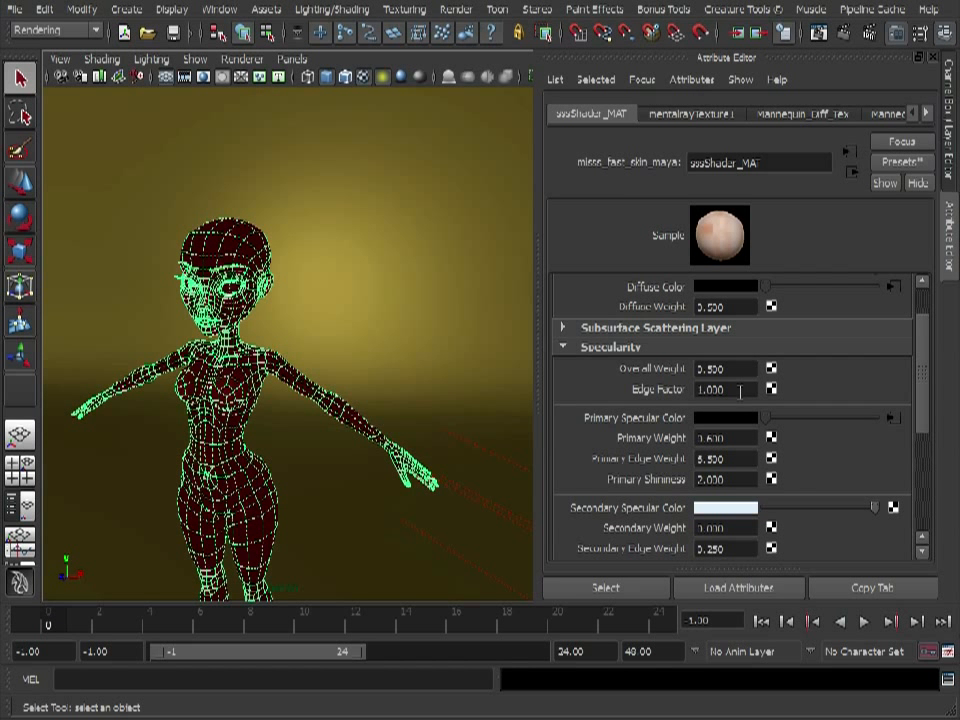
scroll(742, 390, "down", 3)
scroll(740, 395, "down", 3)
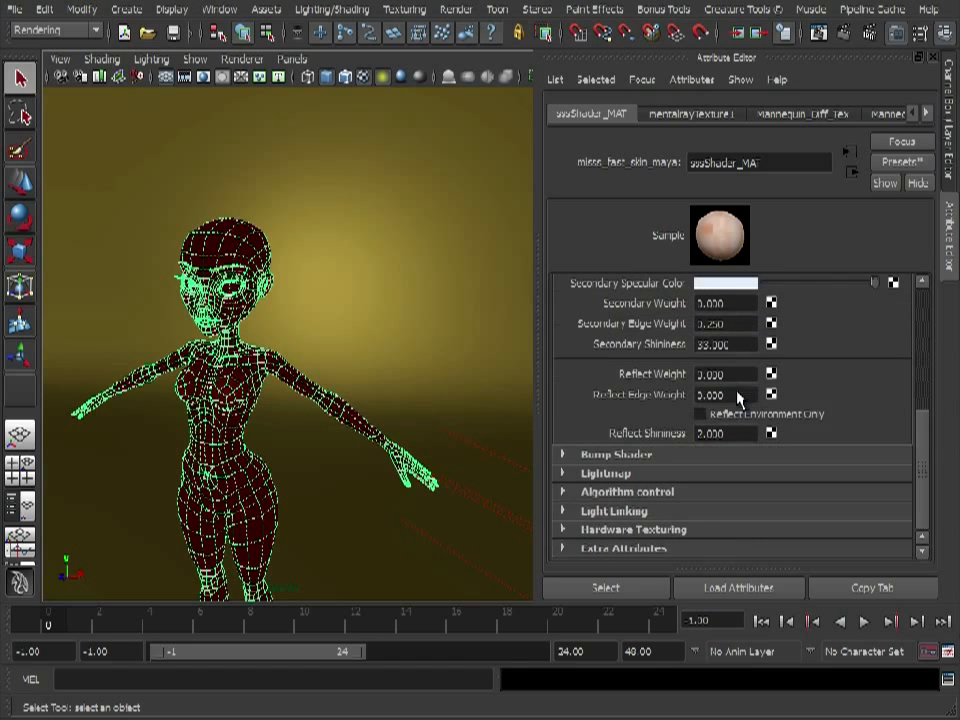
left_click(630, 456)
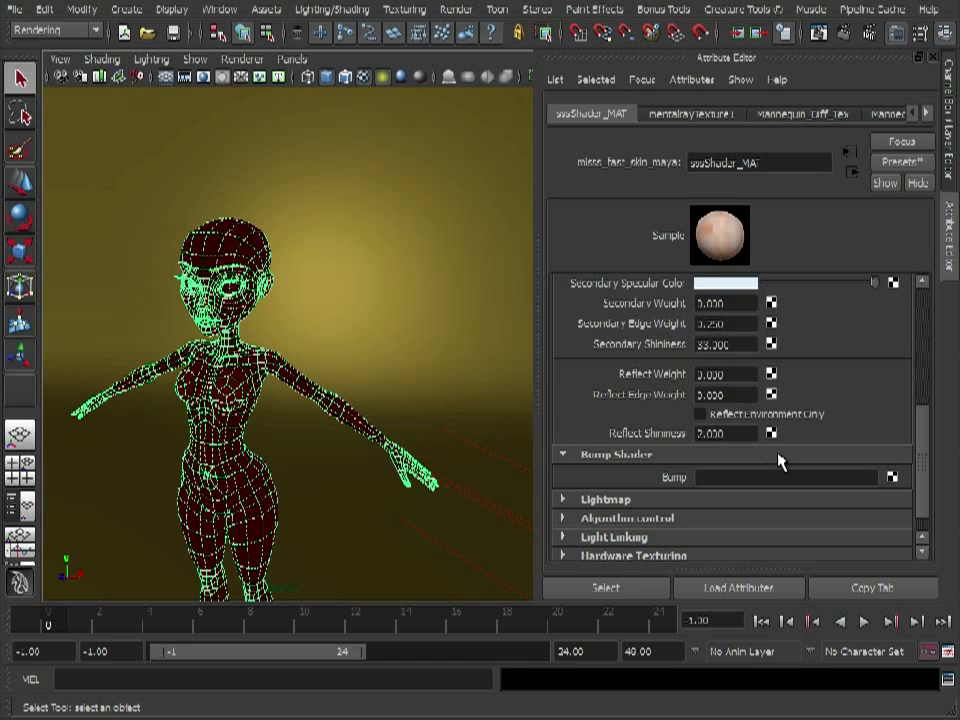
left_click(782, 456)
scroll(828, 489, "up", 10)
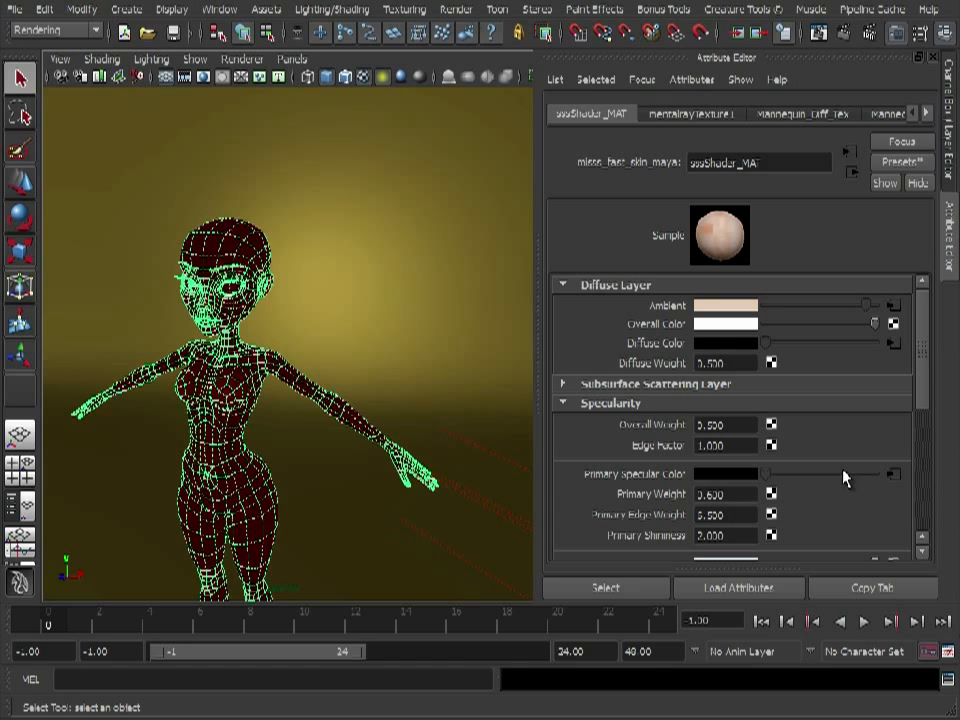
left_click(820, 403)
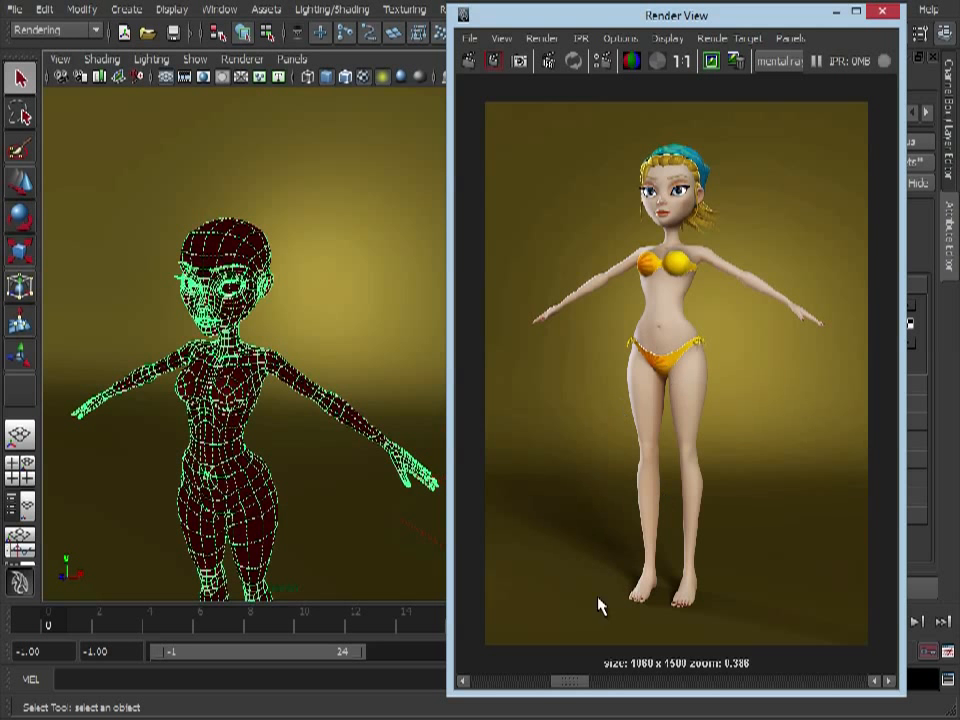
Compare the stored character renders of the different skin shaders in the Render View, and put the window away.
left_click_drag(570, 685, 521, 686)
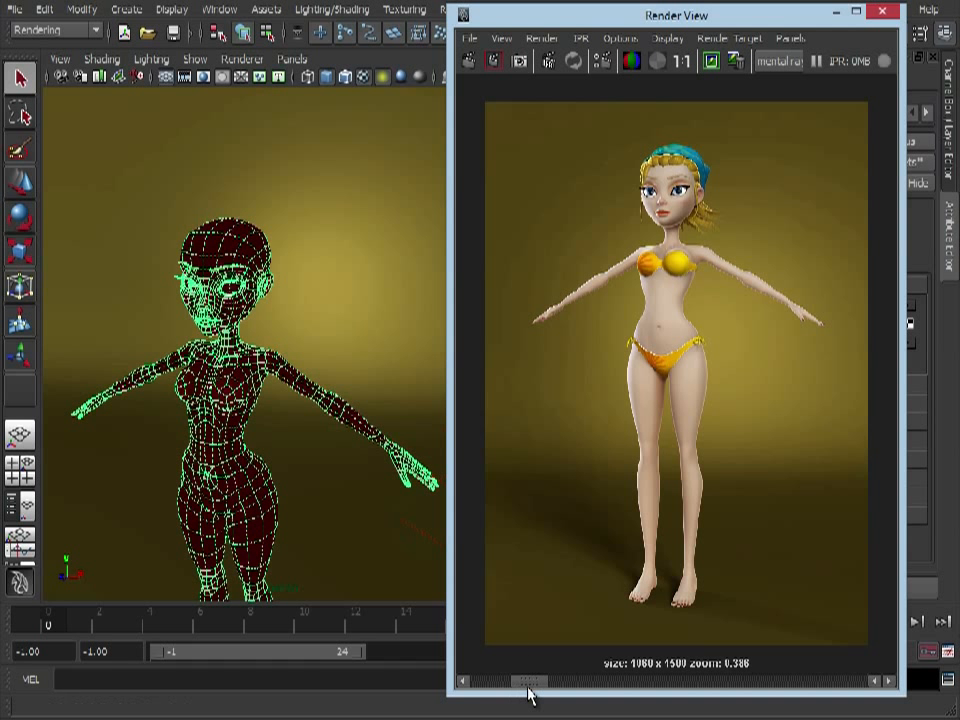
left_click_drag(535, 690, 606, 681)
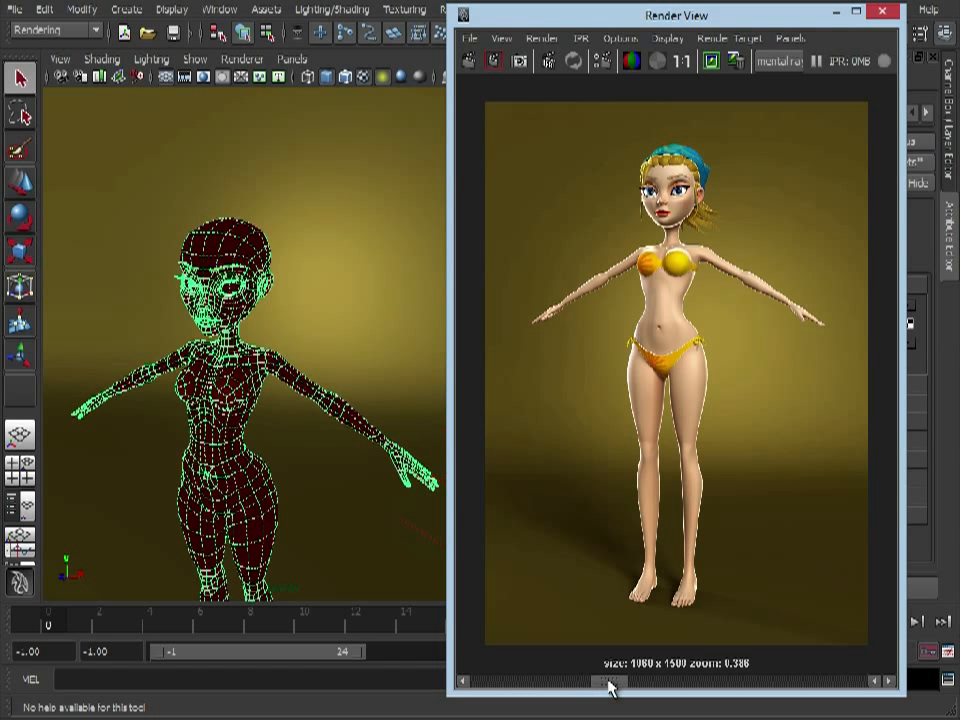
left_click_drag(594, 688, 588, 685)
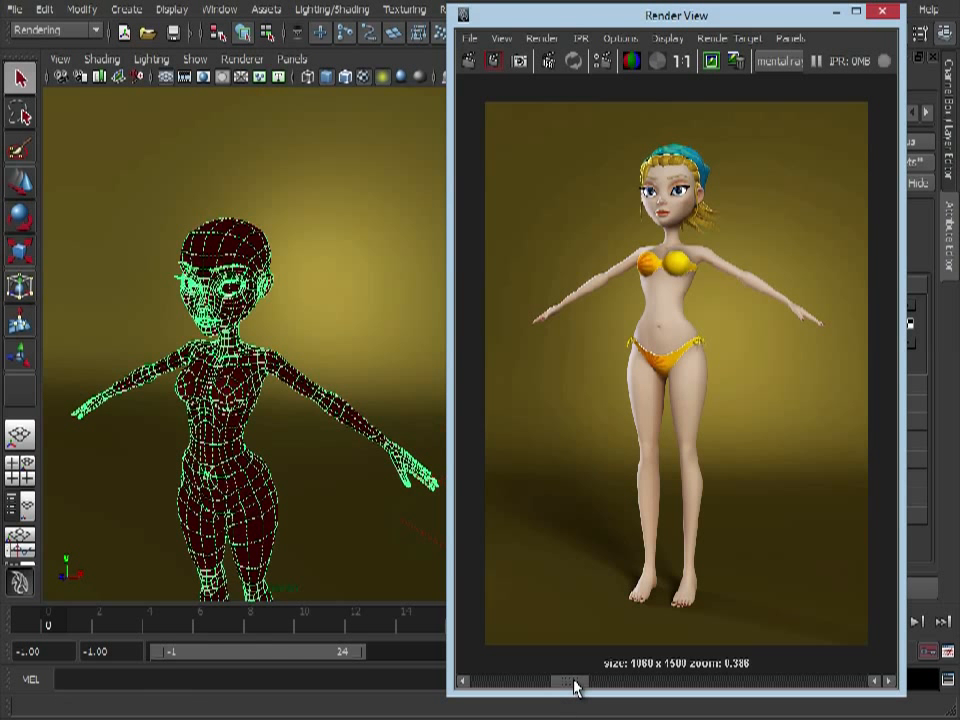
left_click_drag(562, 688, 522, 688)
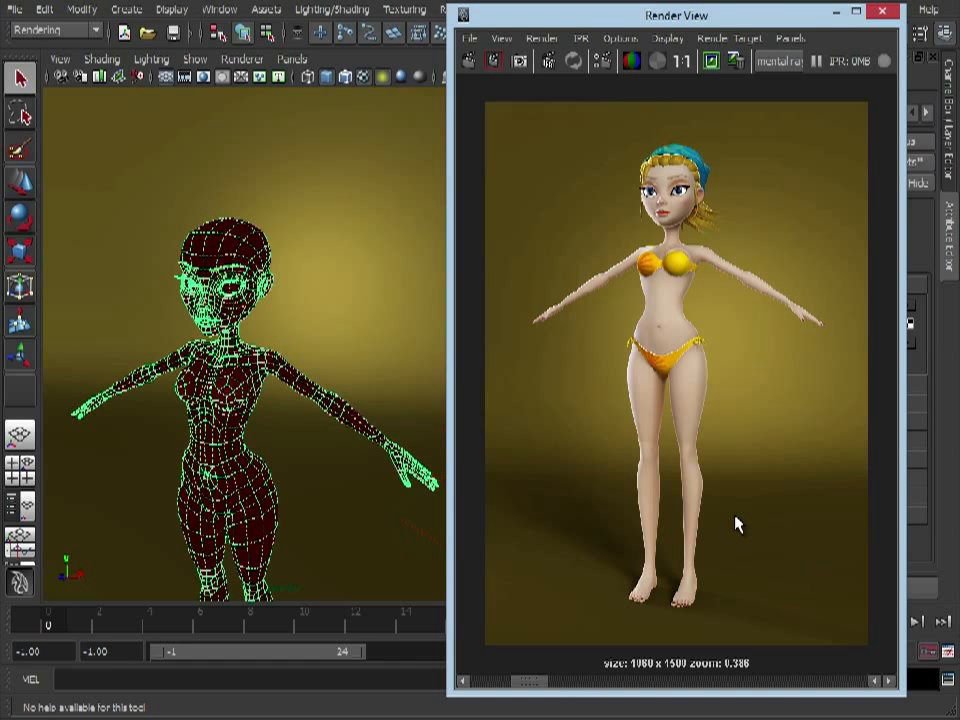
left_click(837, 14)
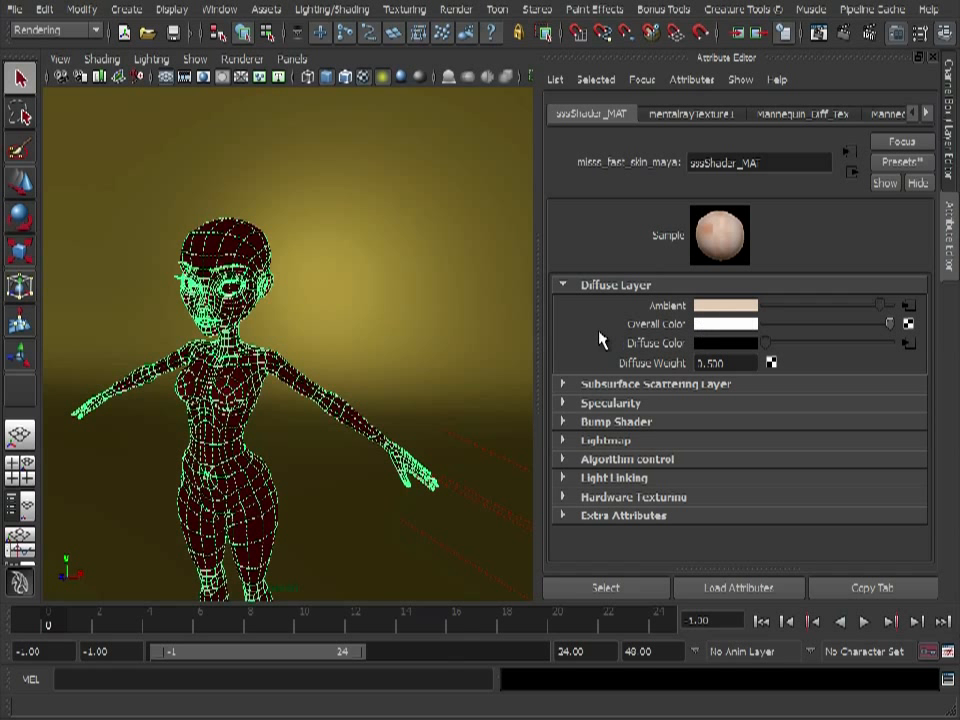
Recheck the Subsurface Scattering Layer settings and inspect the ramp connected to the shader's Ambient color.
left_click(796, 386)
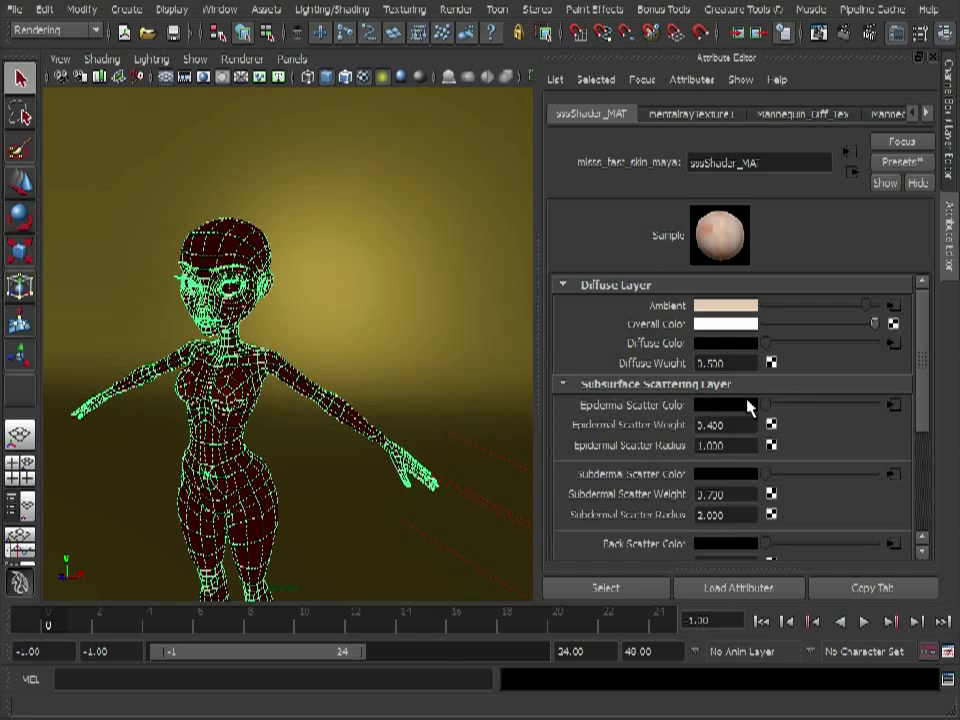
left_click(671, 386)
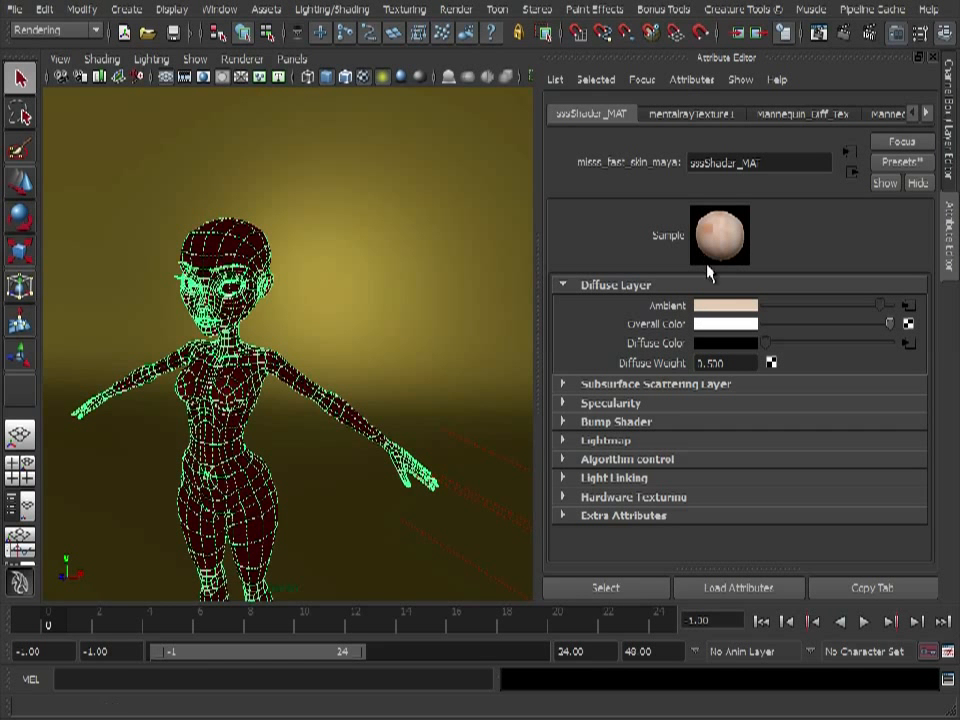
left_click(739, 232)
left_click(907, 323)
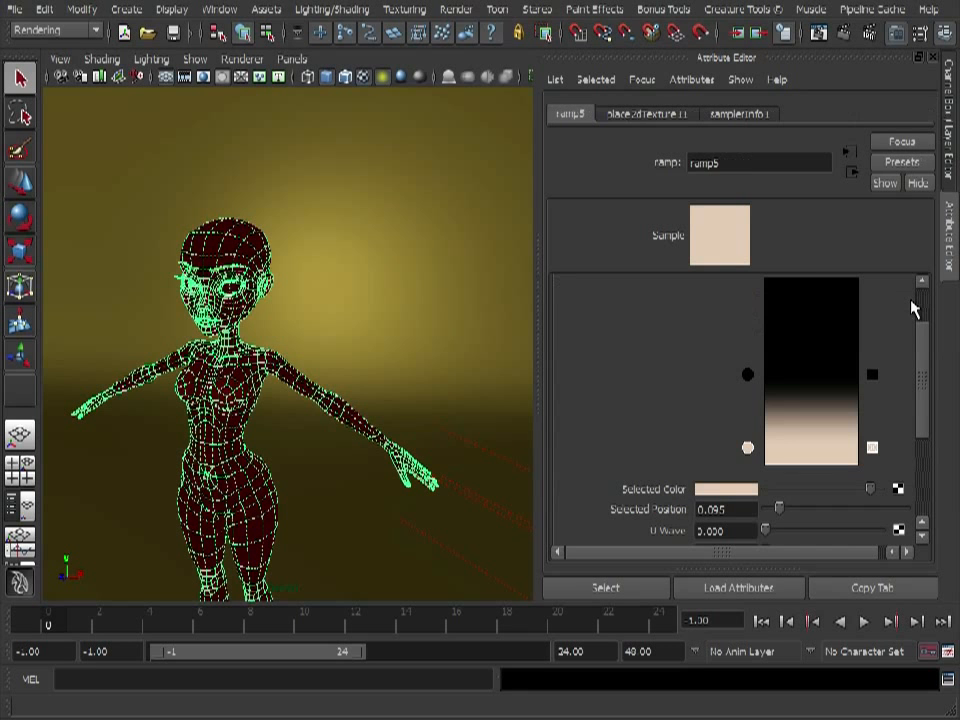
left_click(852, 174)
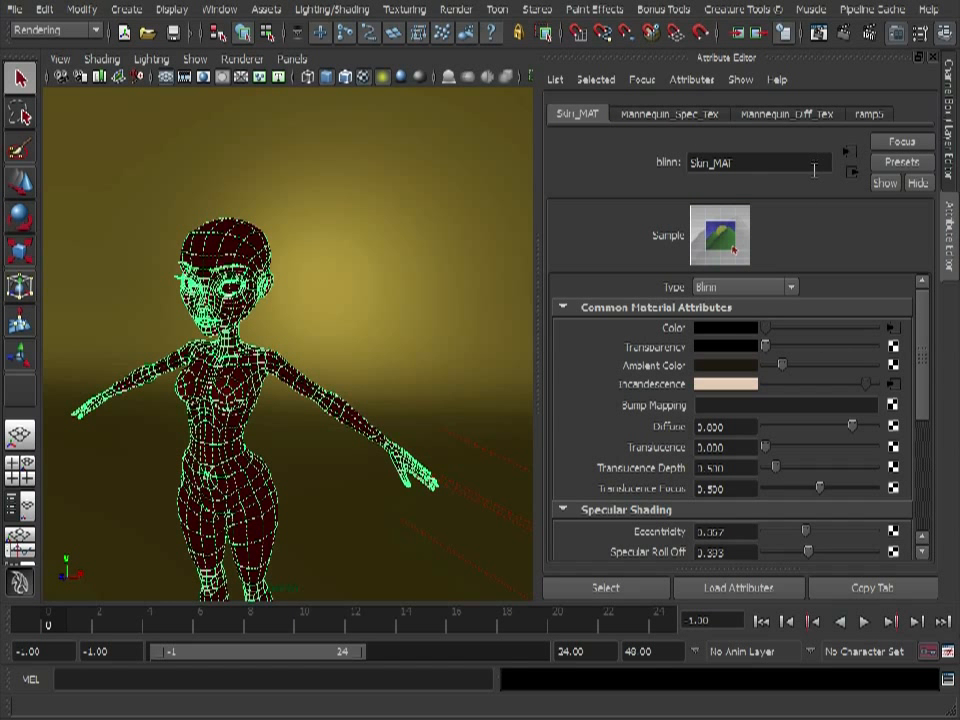
Reselect the character's body and return to the sssShader_MAT attributes.
left_click(392, 347)
left_click(232, 364)
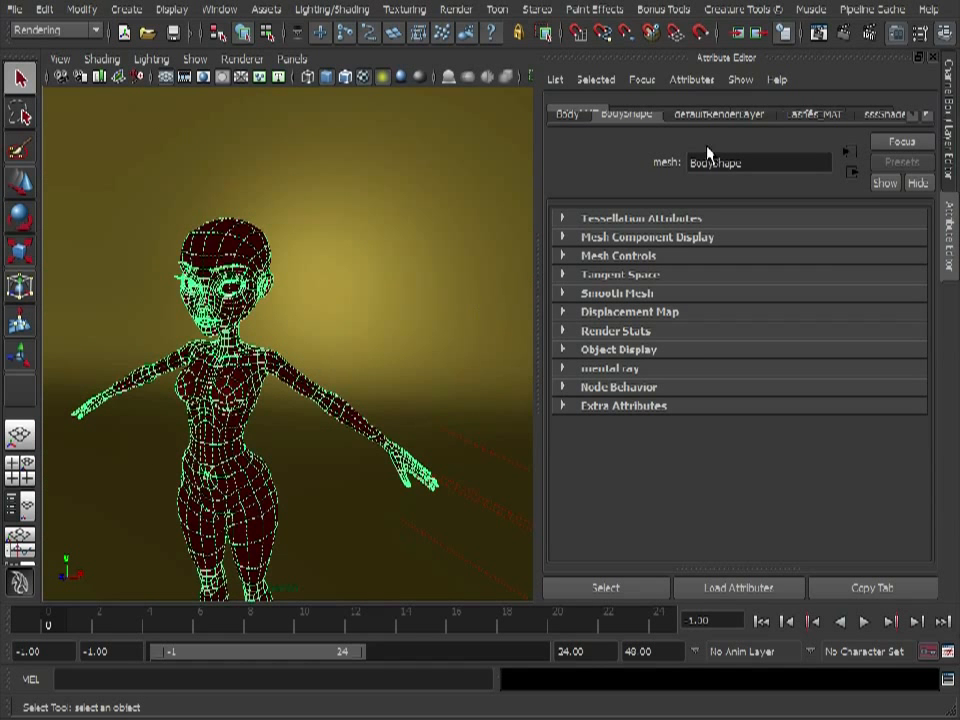
left_click(866, 114)
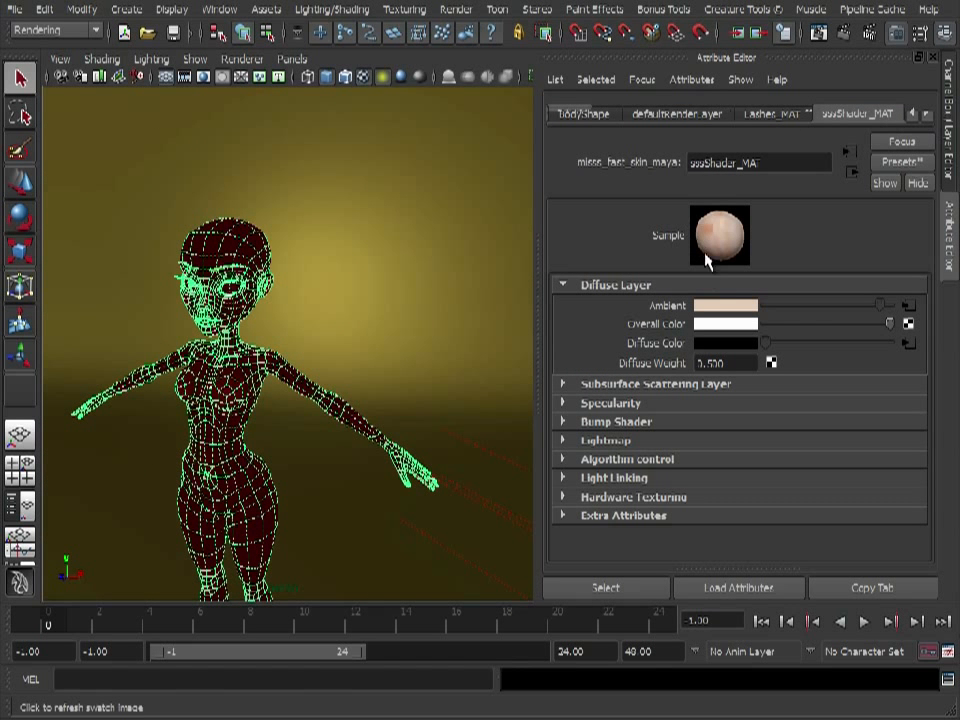